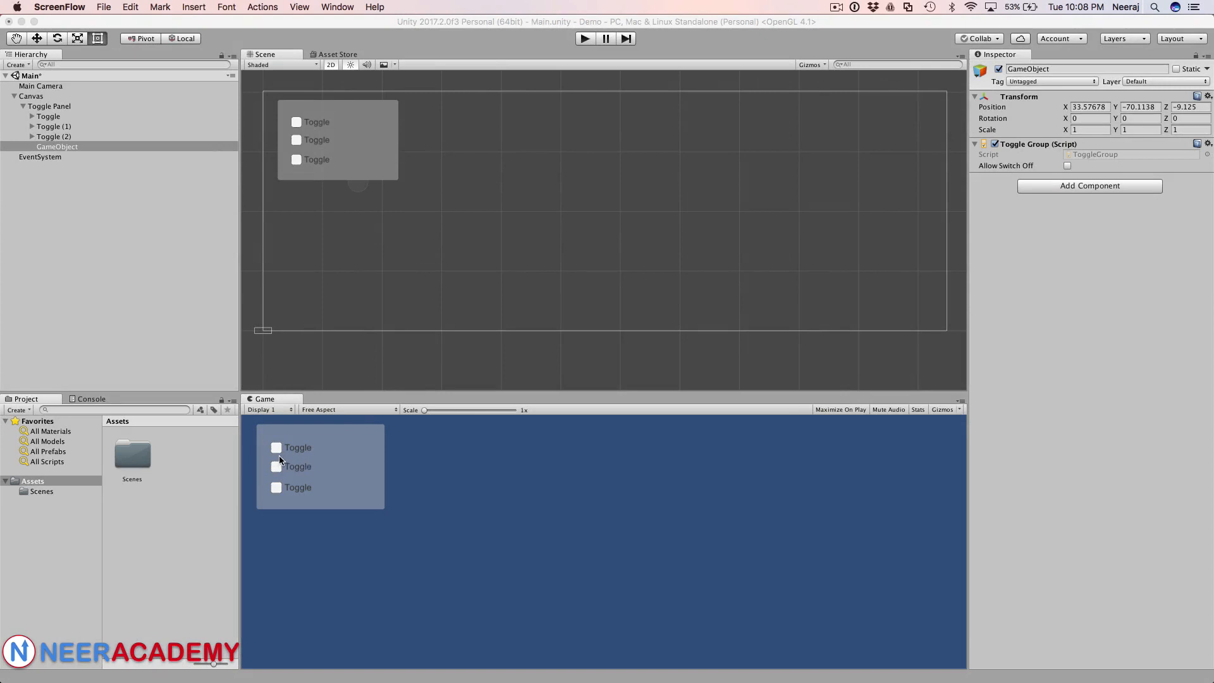
# Run the scene in Play mode, switch between the three toggles to test their group behaviour, and stop playback.
pyautogui.click(584, 40)
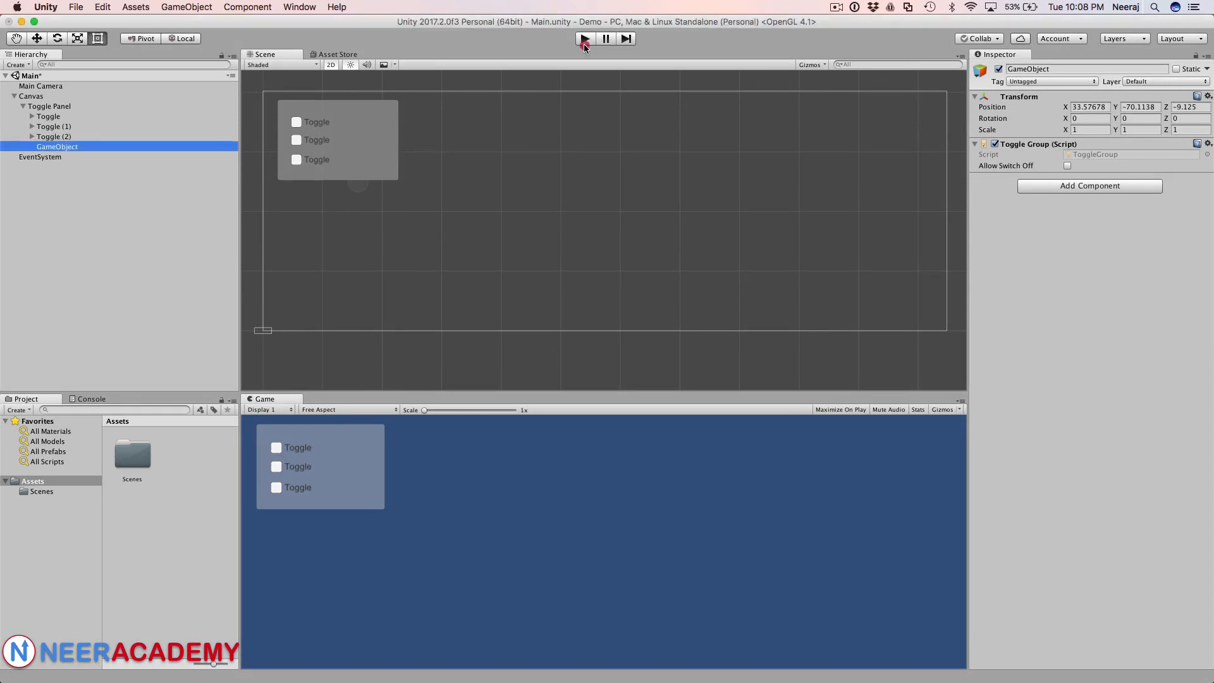
pyautogui.click(276, 448)
pyautogui.click(277, 467)
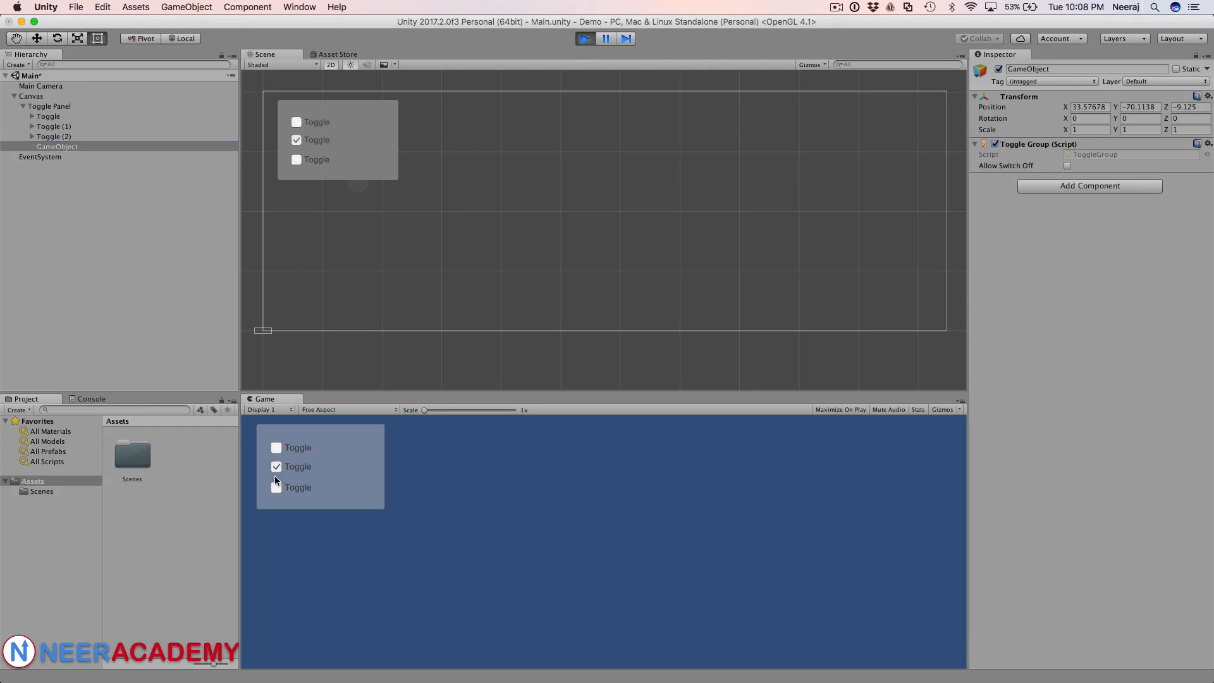
pyautogui.click(276, 487)
pyautogui.click(276, 466)
pyautogui.click(272, 448)
pyautogui.click(277, 467)
pyautogui.click(276, 486)
pyautogui.click(277, 466)
pyautogui.click(276, 466)
pyautogui.click(276, 488)
pyautogui.click(277, 467)
pyautogui.click(279, 448)
pyautogui.click(279, 468)
pyautogui.click(585, 40)
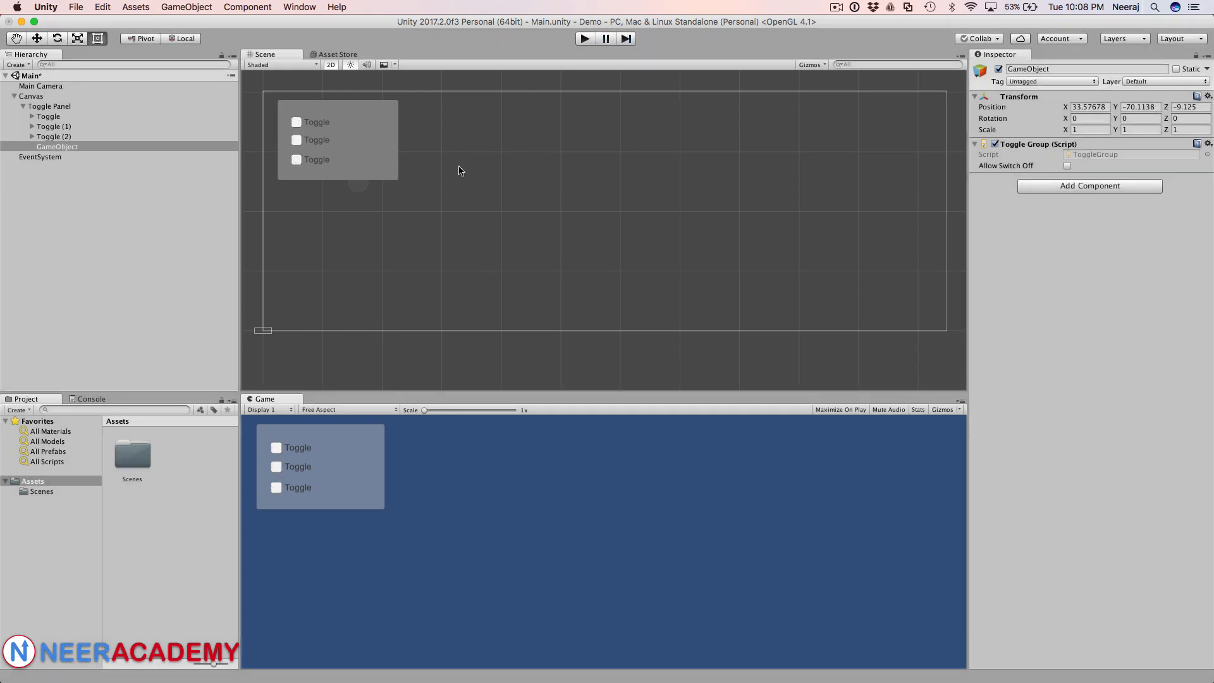
# Collapse Toggle Panel in the hierarchy and add a new UI Panel as a child of the Canvas.
pyautogui.click(24, 108)
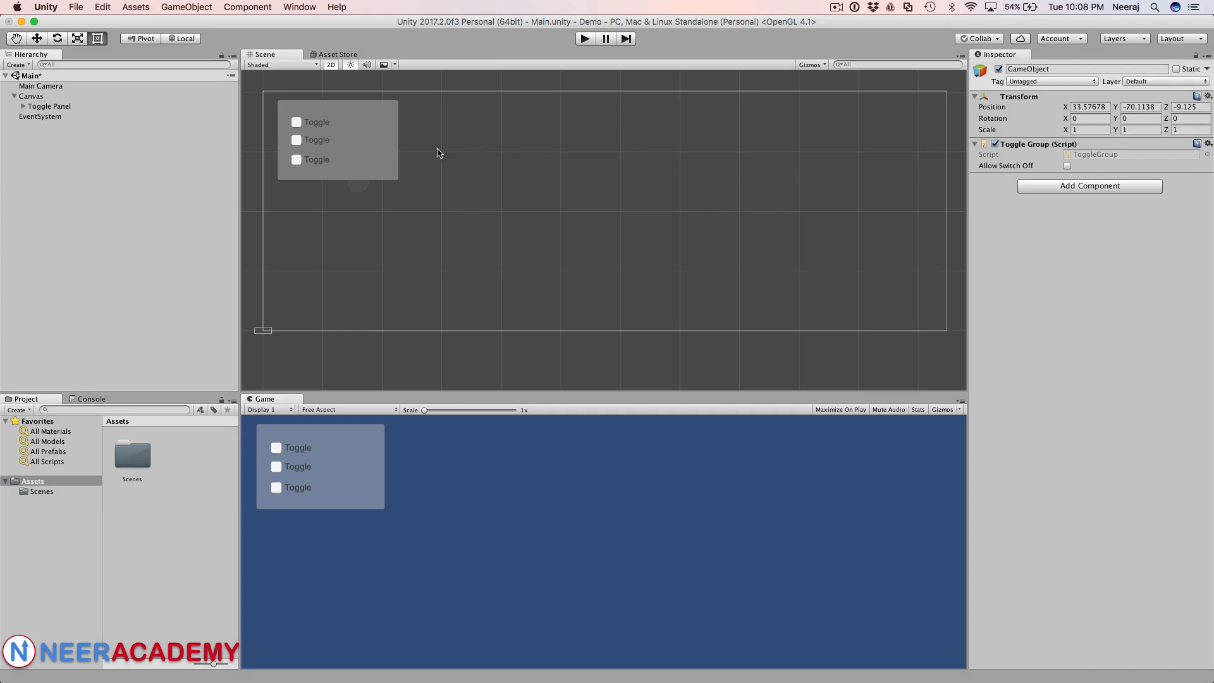
pyautogui.click(33, 95)
pyautogui.rightClick(33, 96)
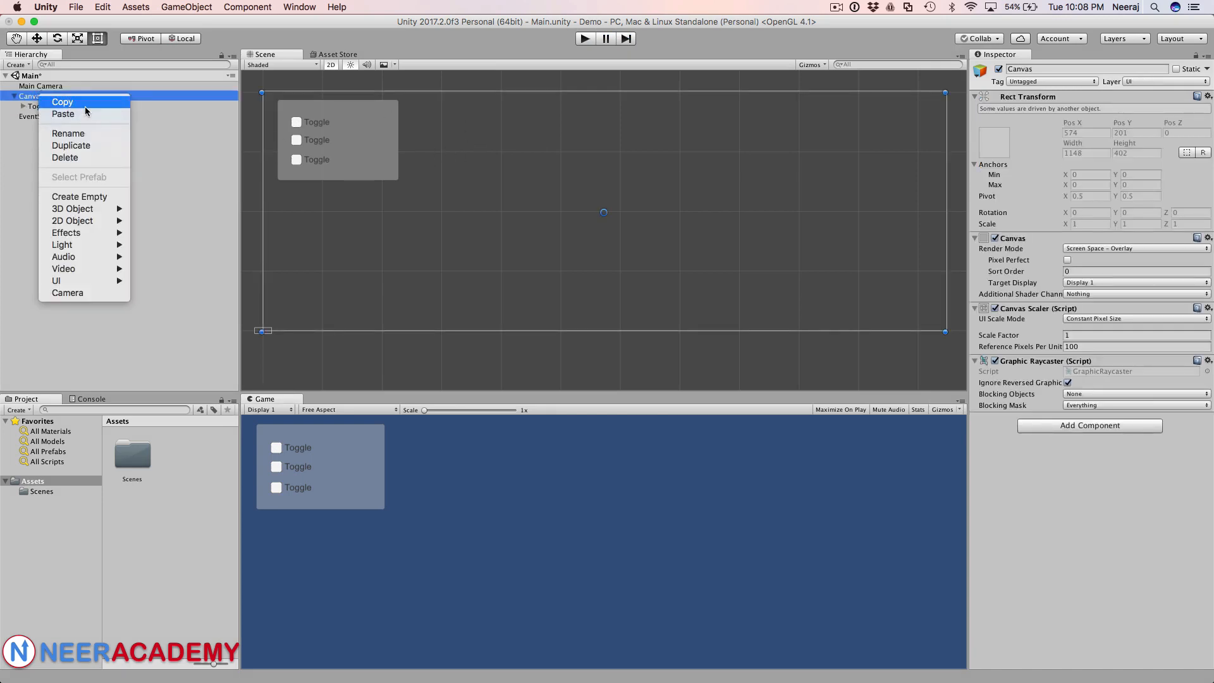
pyautogui.moveTo(84, 280)
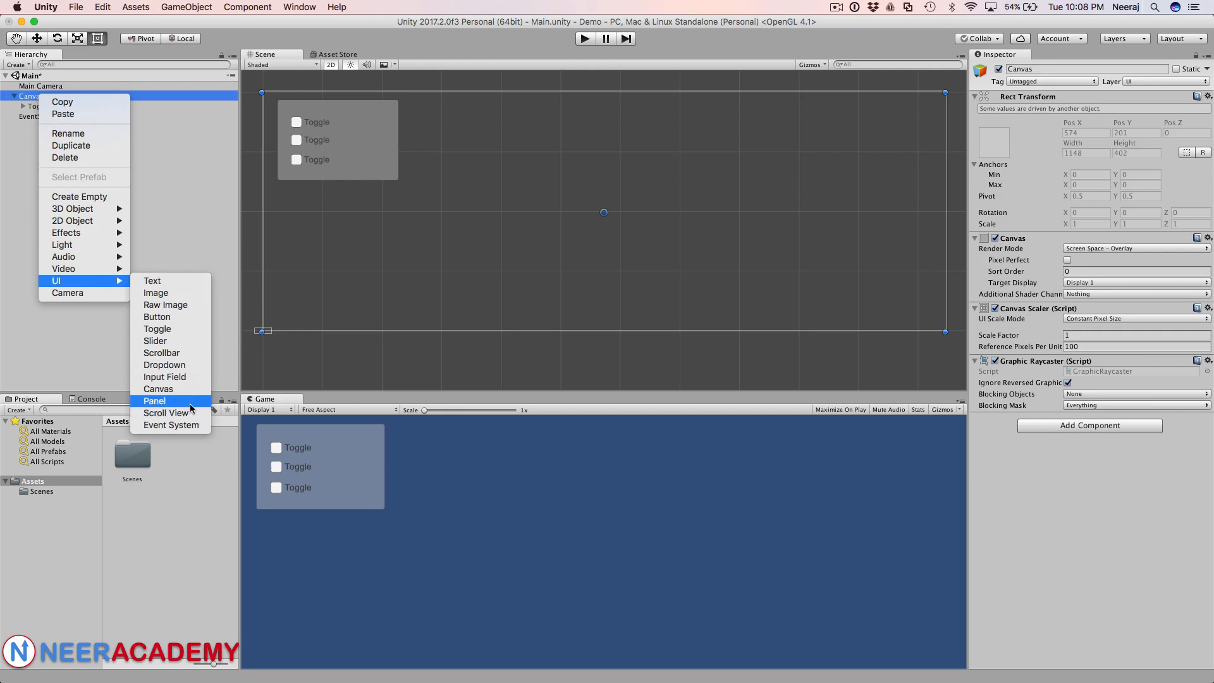
pyautogui.click(190, 405)
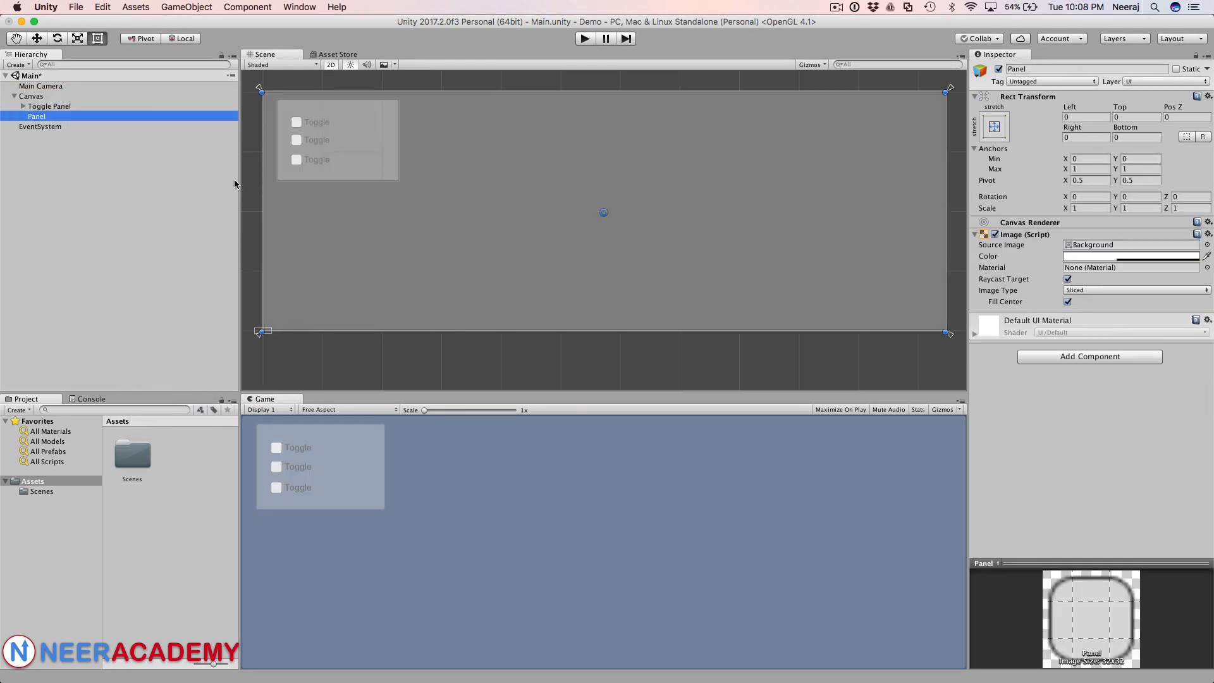
# Shrink and move the new panel beside Toggle Panel, with offsets of about 395 left, 37 top, 457 right and 157 bottom.
pyautogui.moveTo(263, 195); pyautogui.dragTo(457, 206)
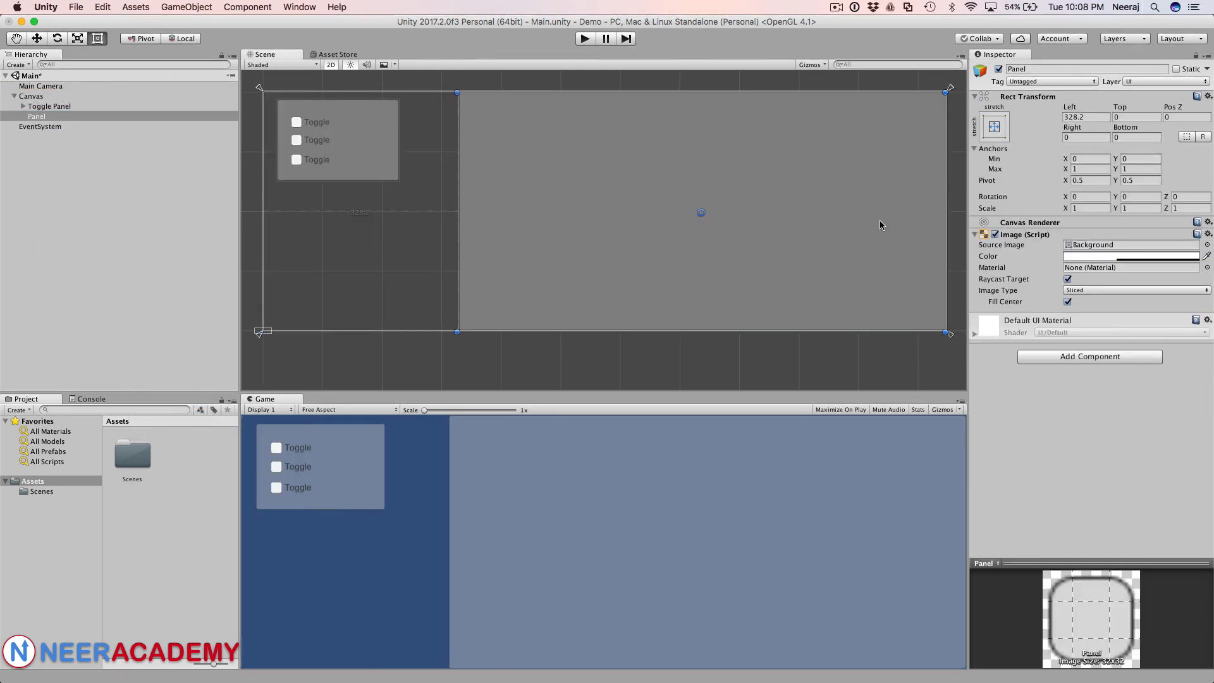
pyautogui.click(947, 211)
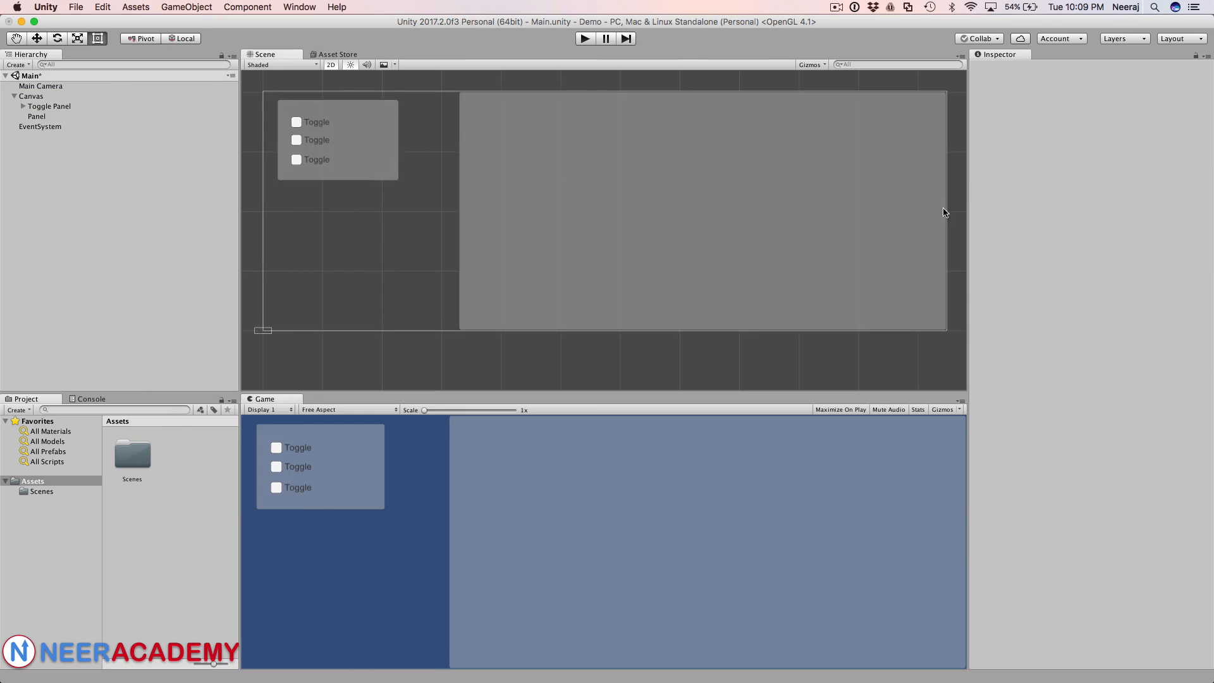
pyautogui.click(945, 213)
pyautogui.click(948, 214)
pyautogui.click(945, 214)
pyautogui.moveTo(945, 215); pyautogui.dragTo(634, 196)
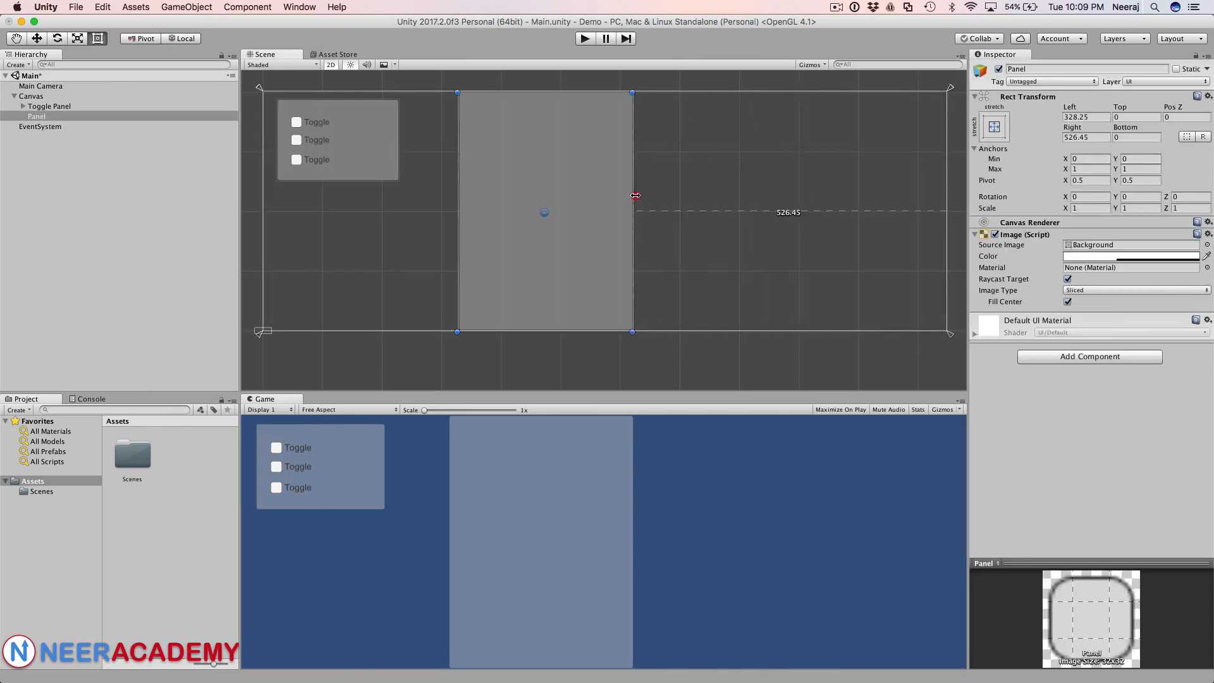
pyautogui.moveTo(561, 92); pyautogui.dragTo(561, 123)
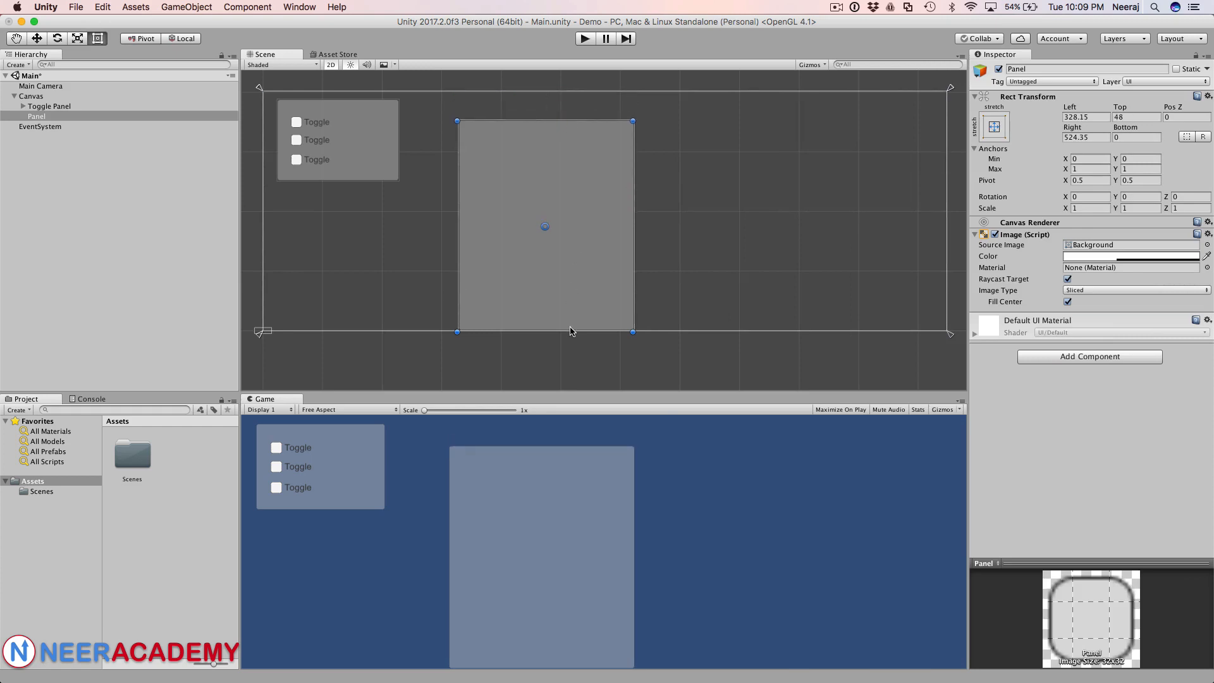
pyautogui.moveTo(571, 331); pyautogui.dragTo(572, 243)
pyautogui.moveTo(569, 187); pyautogui.dragTo(613, 179)
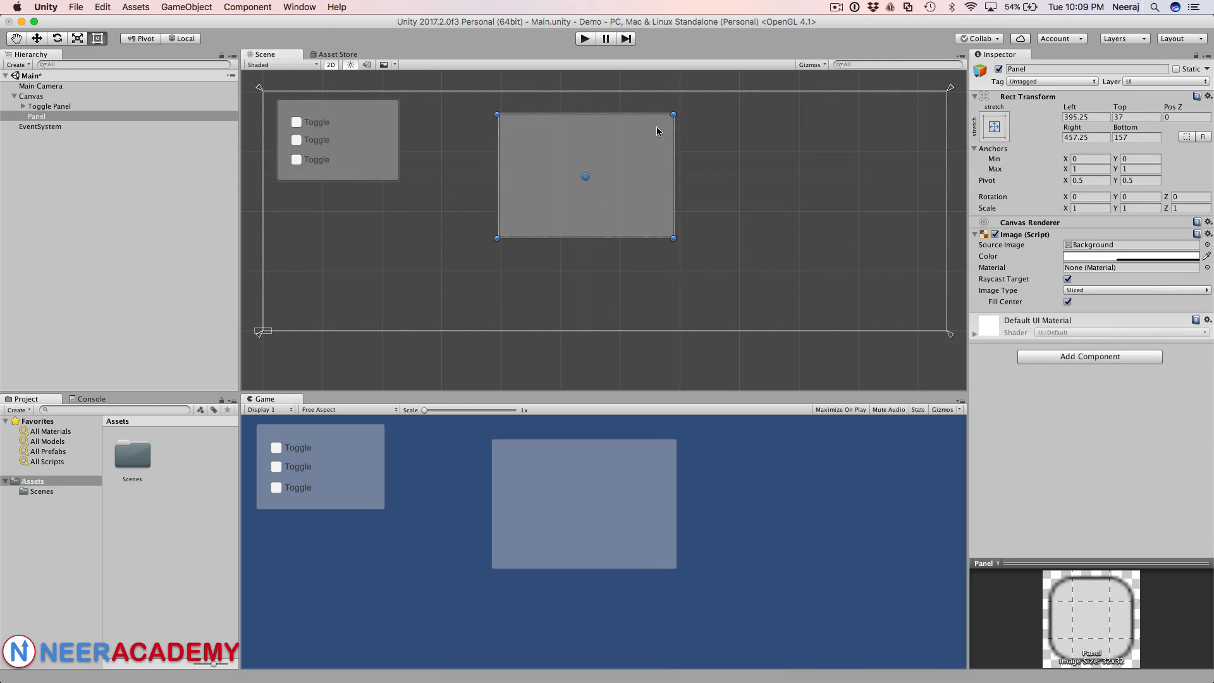
pyautogui.click(513, 183)
pyautogui.click(575, 143)
pyautogui.rightClick(30, 118)
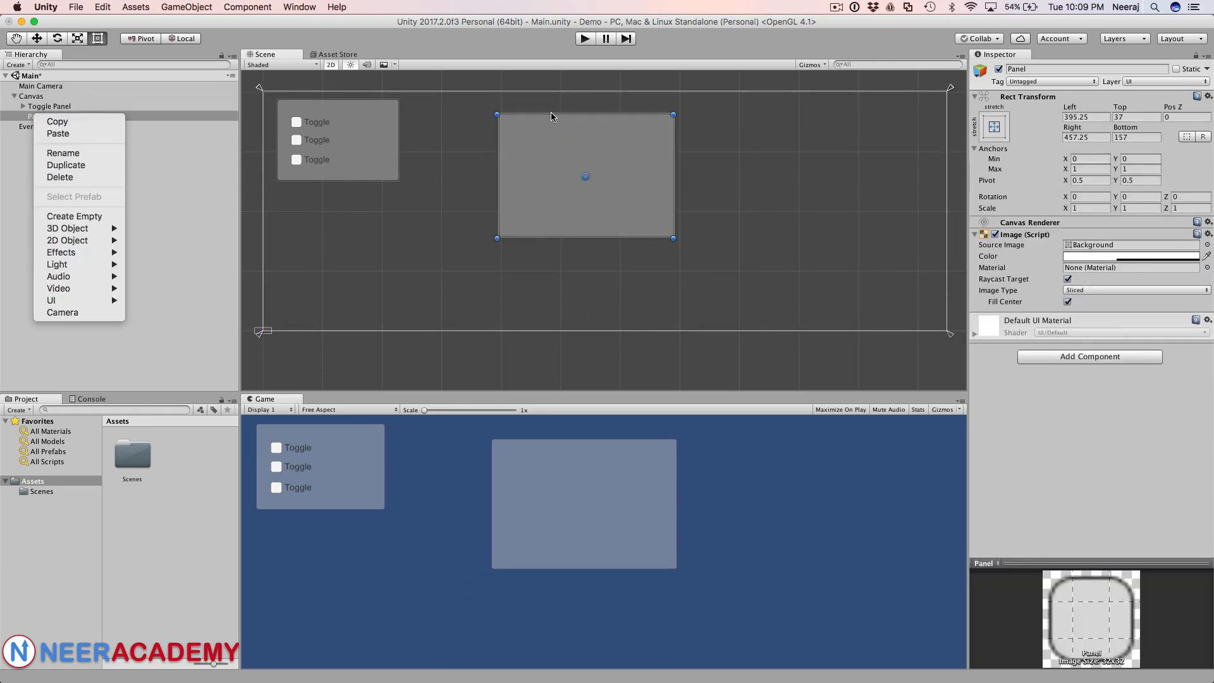
pyautogui.click(1023, 68)
pyautogui.click(1011, 69)
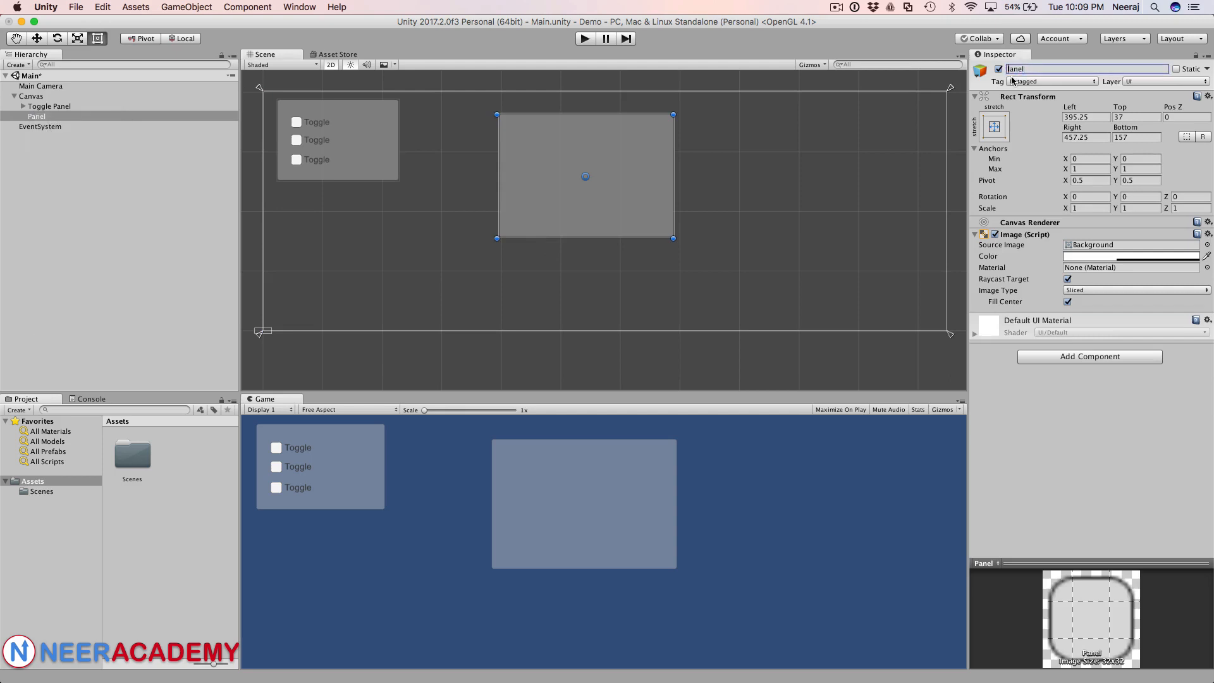
pyautogui.write('Profession P')
# Extend the new panel's lower edge downward to a bottom offset of about 44.
pyautogui.click(635, 226)
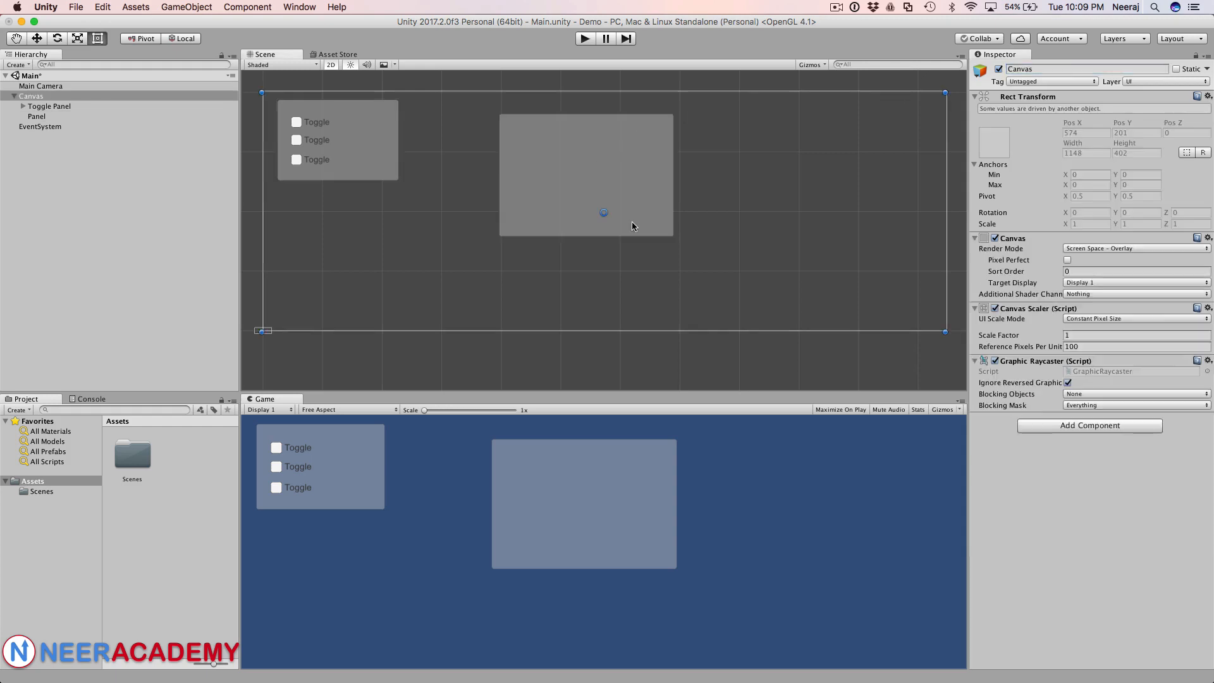
pyautogui.click(631, 235)
pyautogui.moveTo(627, 239); pyautogui.dragTo(627, 306)
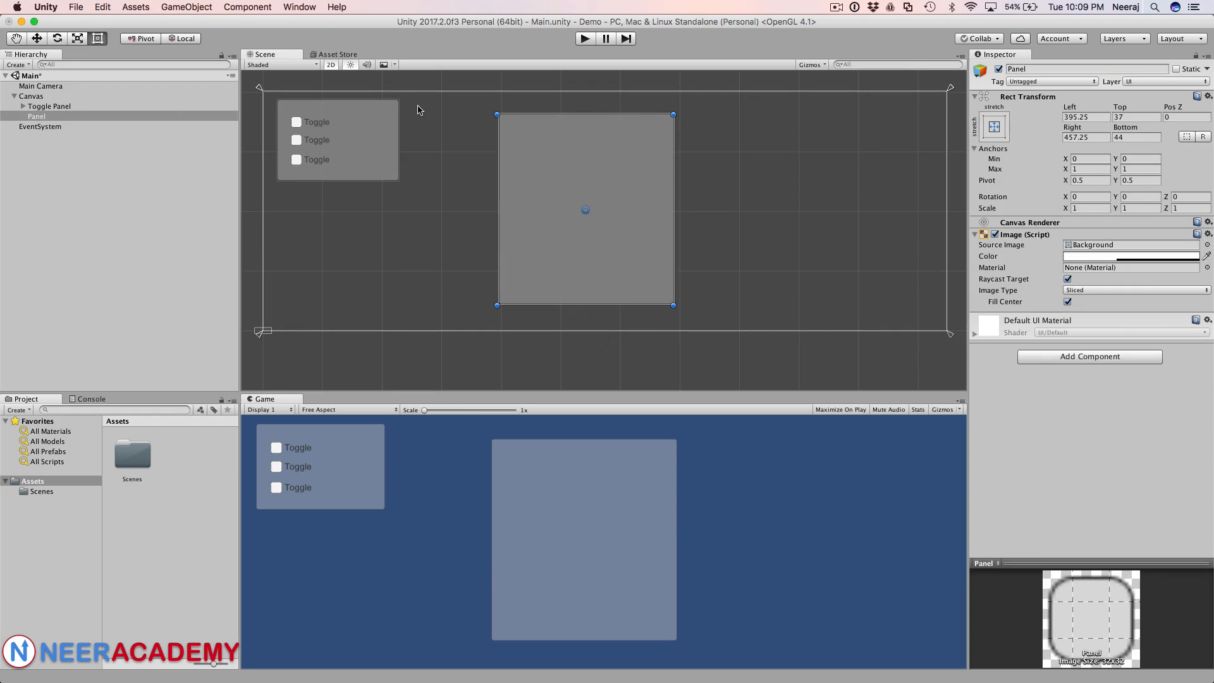
# Rename the new panel as Profession Panel.
pyautogui.click(1028, 69)
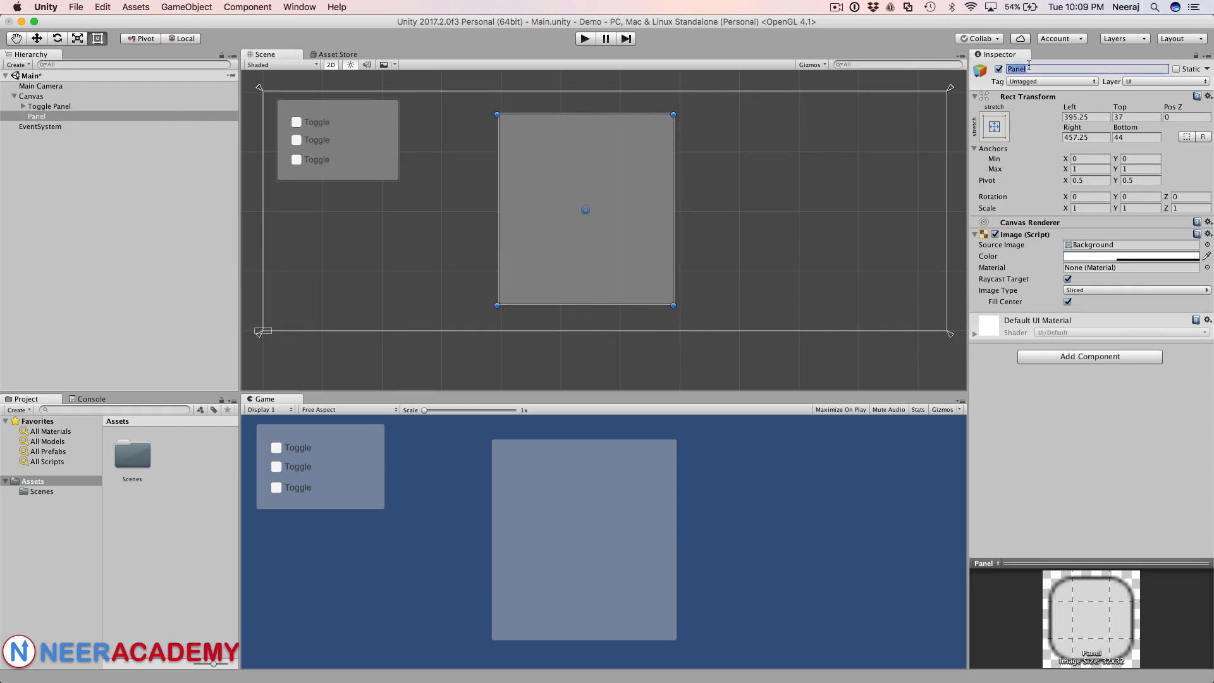
pyautogui.press('Left')
pyautogui.write('Professional')
pyautogui.press('Return')
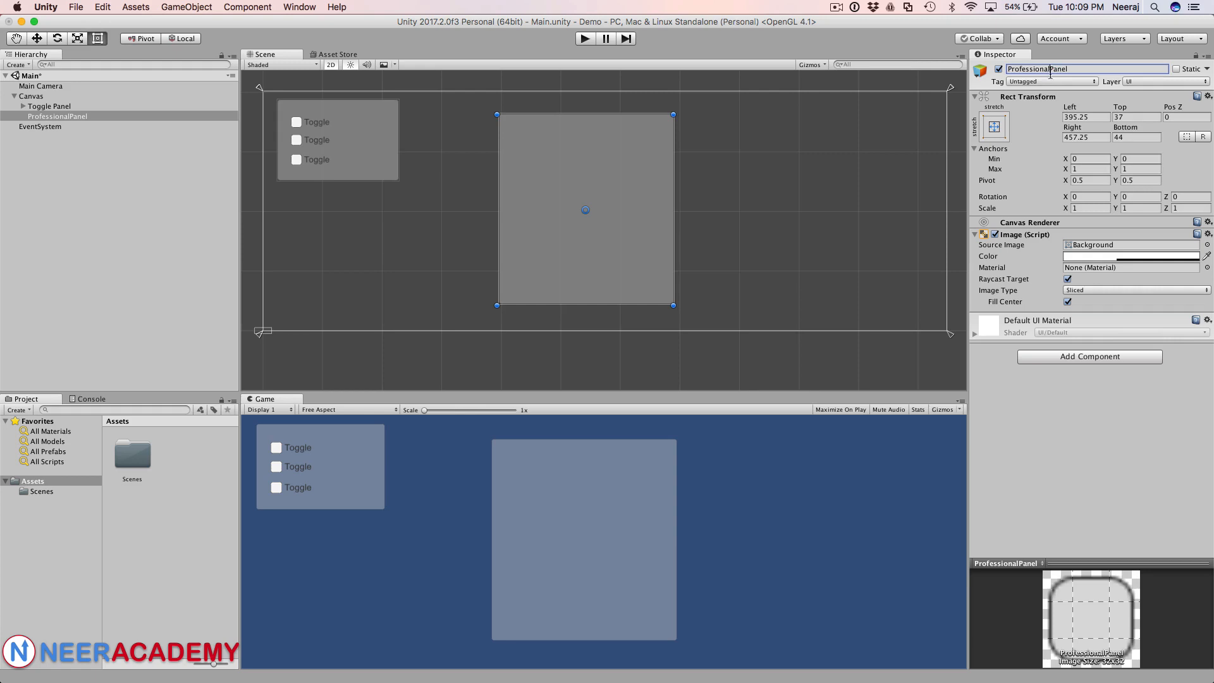
pyautogui.press('BackSpace')
pyautogui.press('BackSpace')
# Add a UI Toggle to Profession Panel and place it near the panel's upper edge, centred at about Y 112.
pyautogui.rightClick(108, 120)
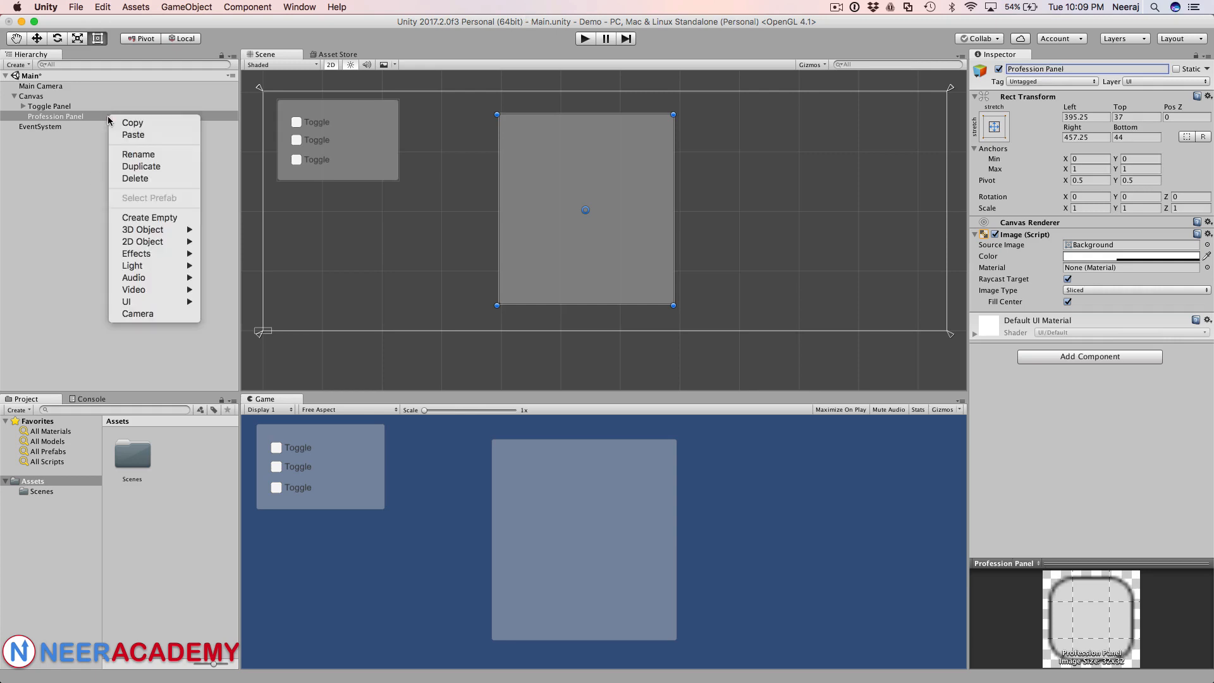
pyautogui.moveTo(145, 304)
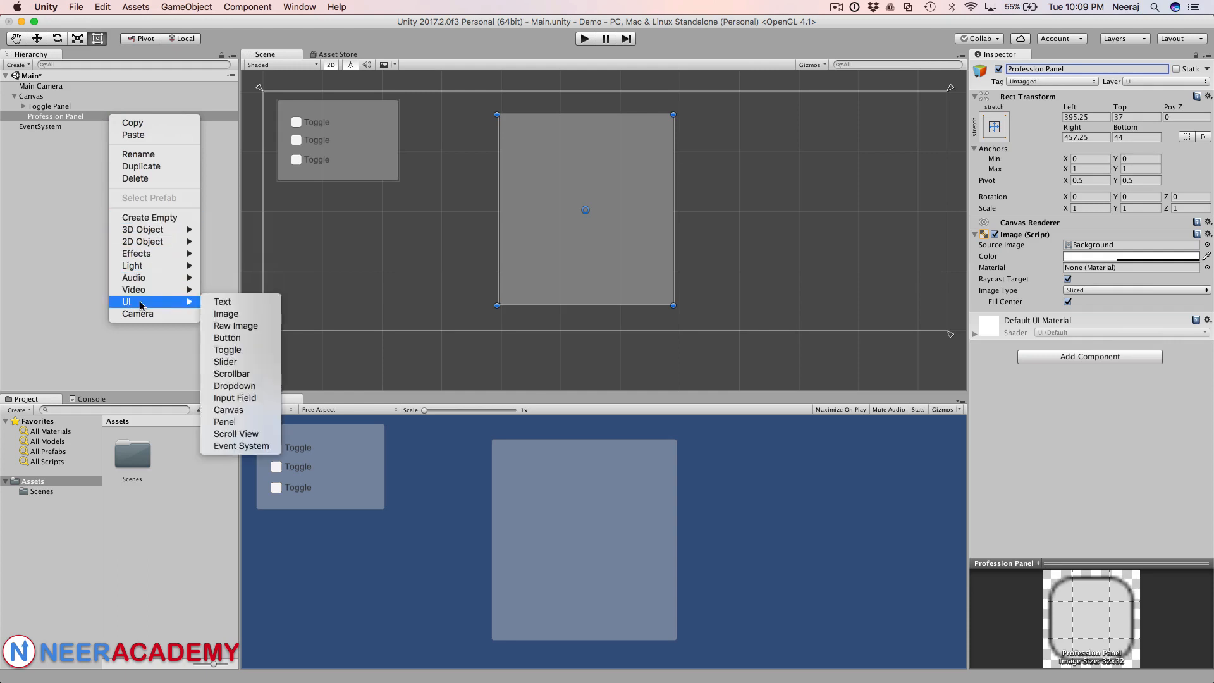
pyautogui.click(240, 355)
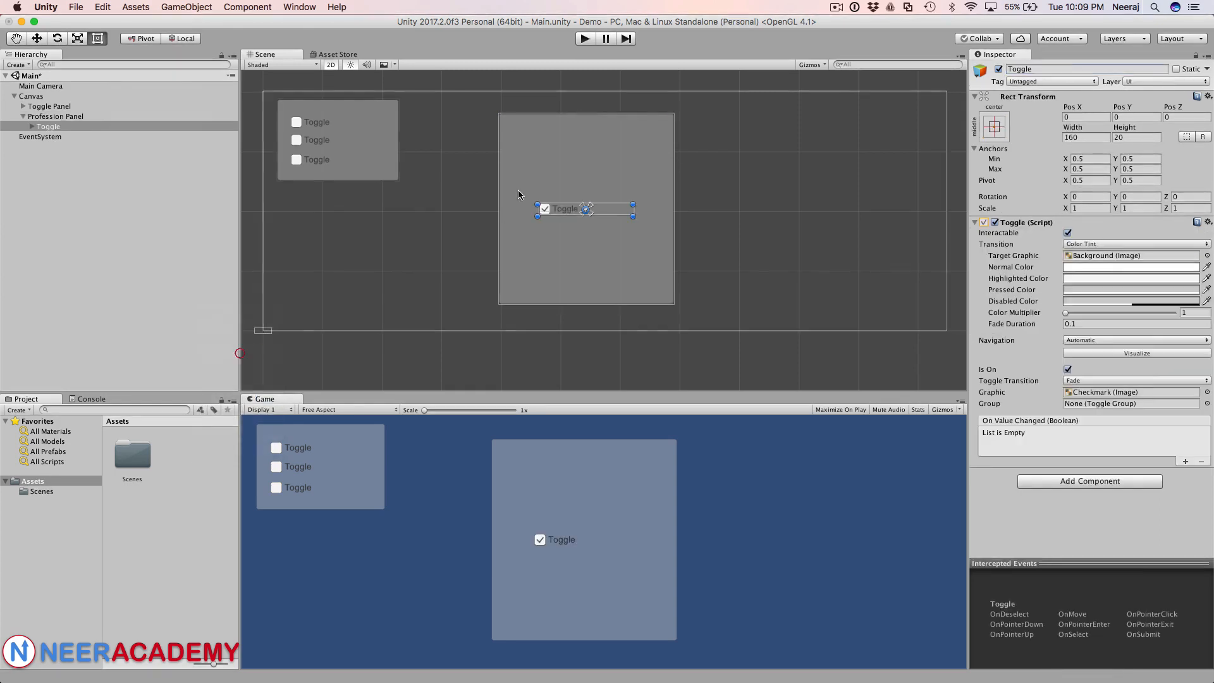
pyautogui.moveTo(563, 212); pyautogui.dragTo(564, 142)
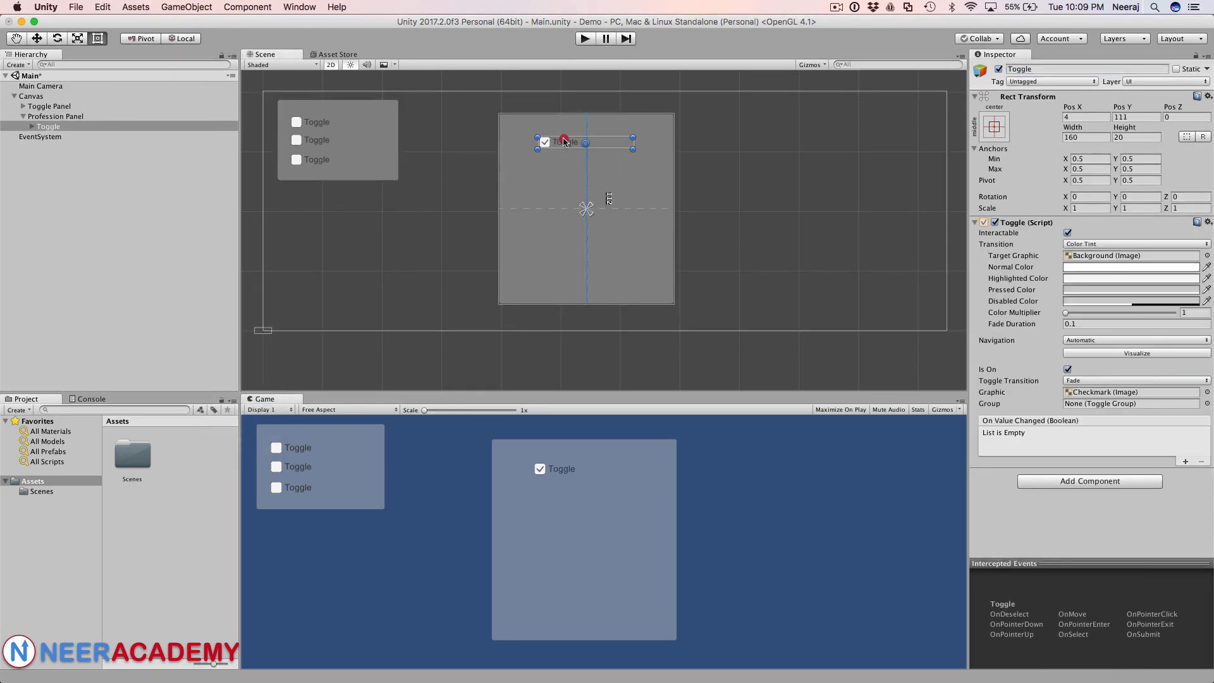
# Add a second UI Toggle to Profession Panel and align it below the first, at about Y 74.
pyautogui.click(67, 118)
pyautogui.rightClick(68, 118)
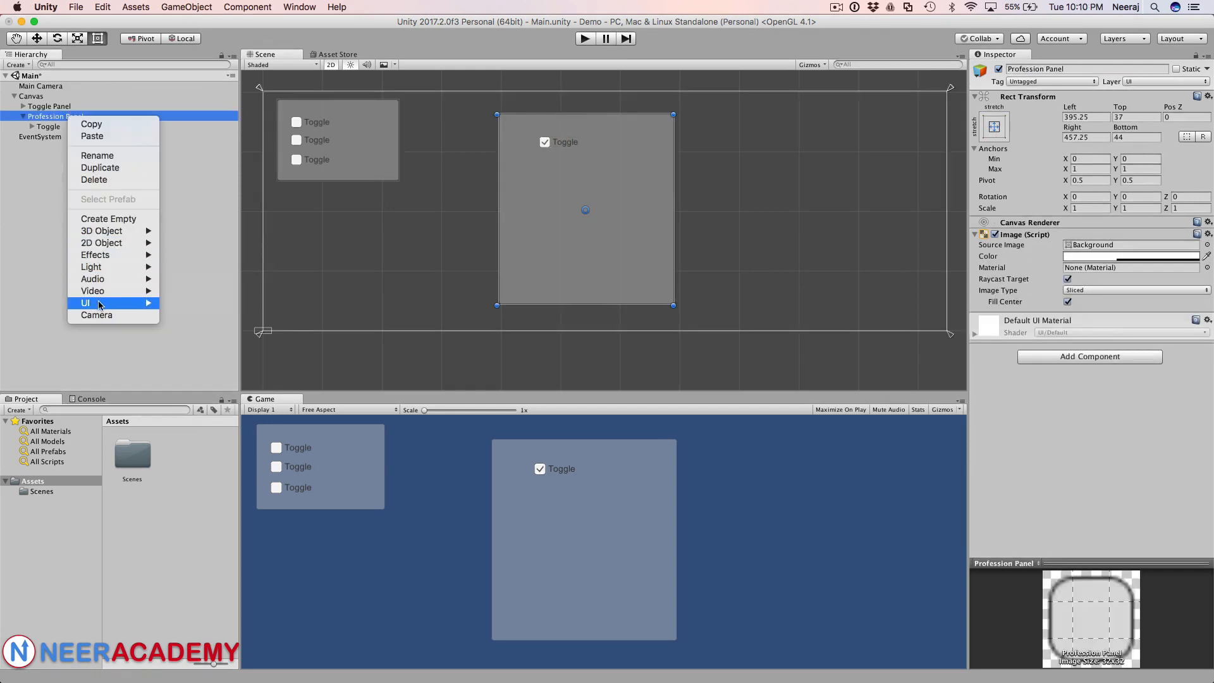
pyautogui.click(193, 351)
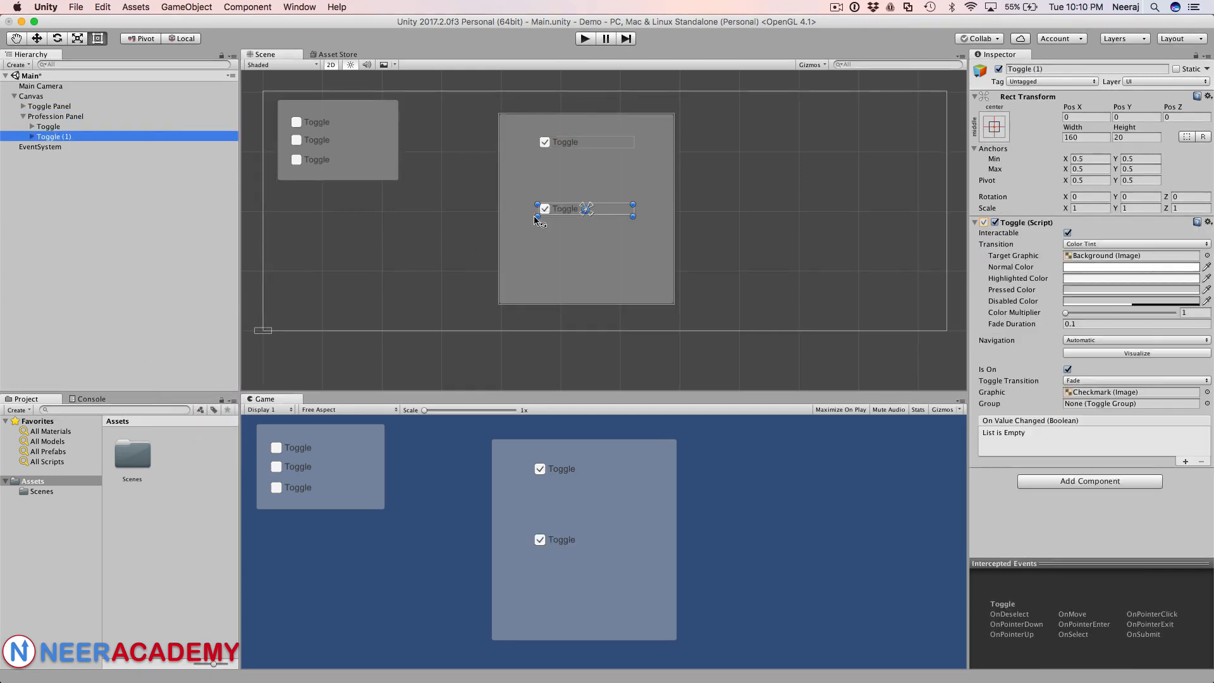
pyautogui.moveTo(556, 208); pyautogui.dragTo(560, 166)
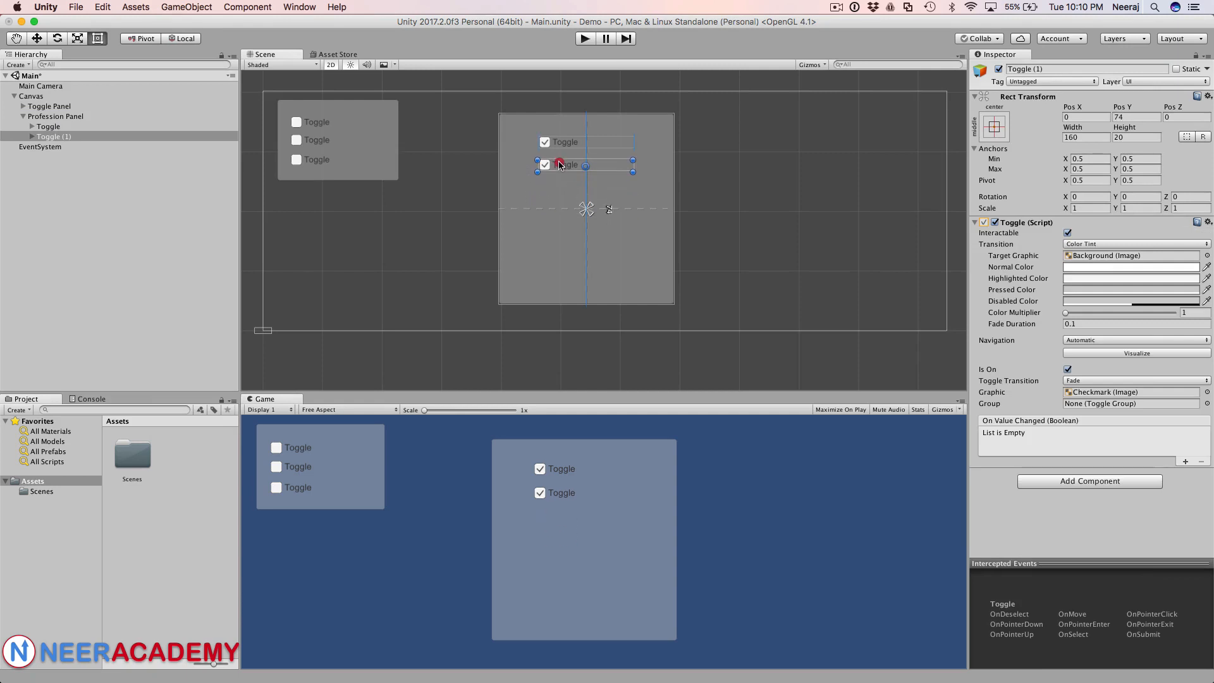
# Add a third UI Toggle to Profession Panel and align it below the second, at about Y 38.
pyautogui.rightClick(52, 117)
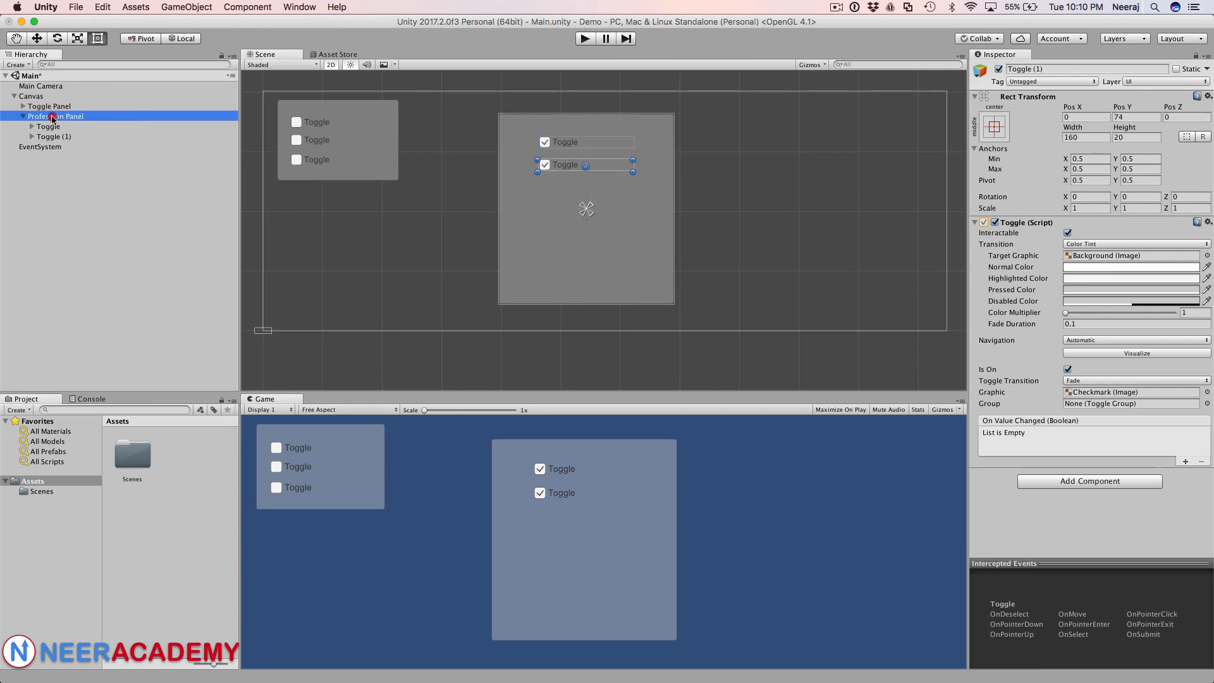
pyautogui.moveTo(91, 305)
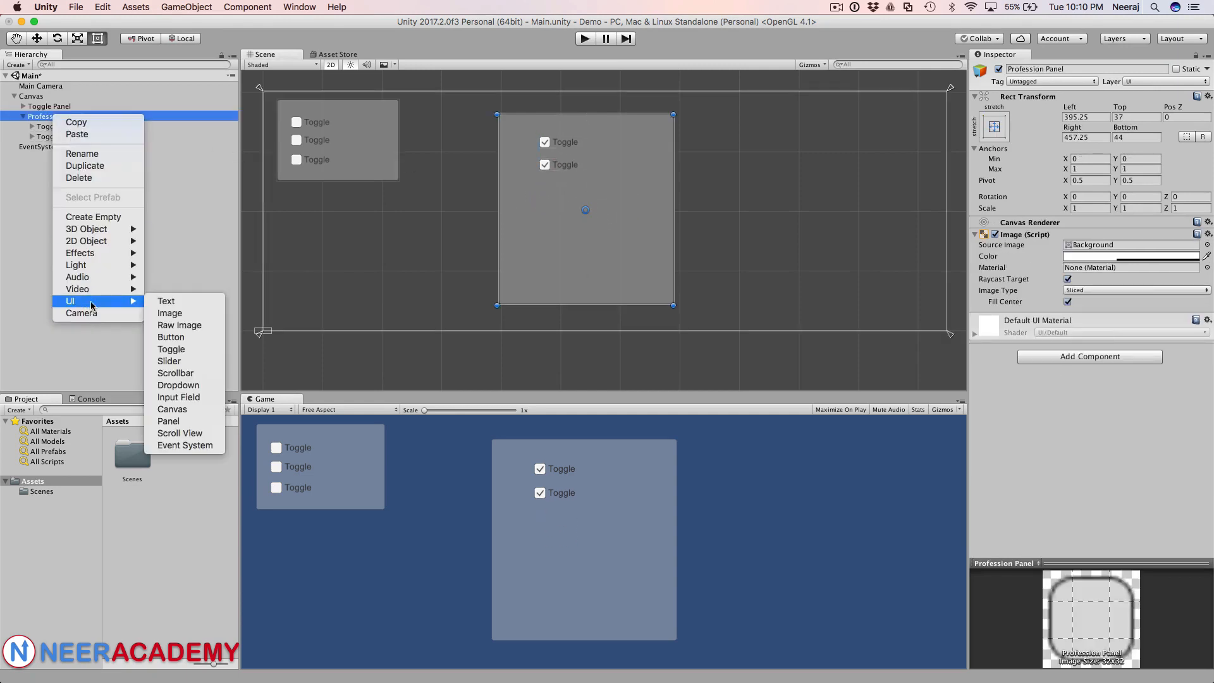
pyautogui.click(192, 349)
pyautogui.moveTo(577, 209); pyautogui.dragTo(565, 186)
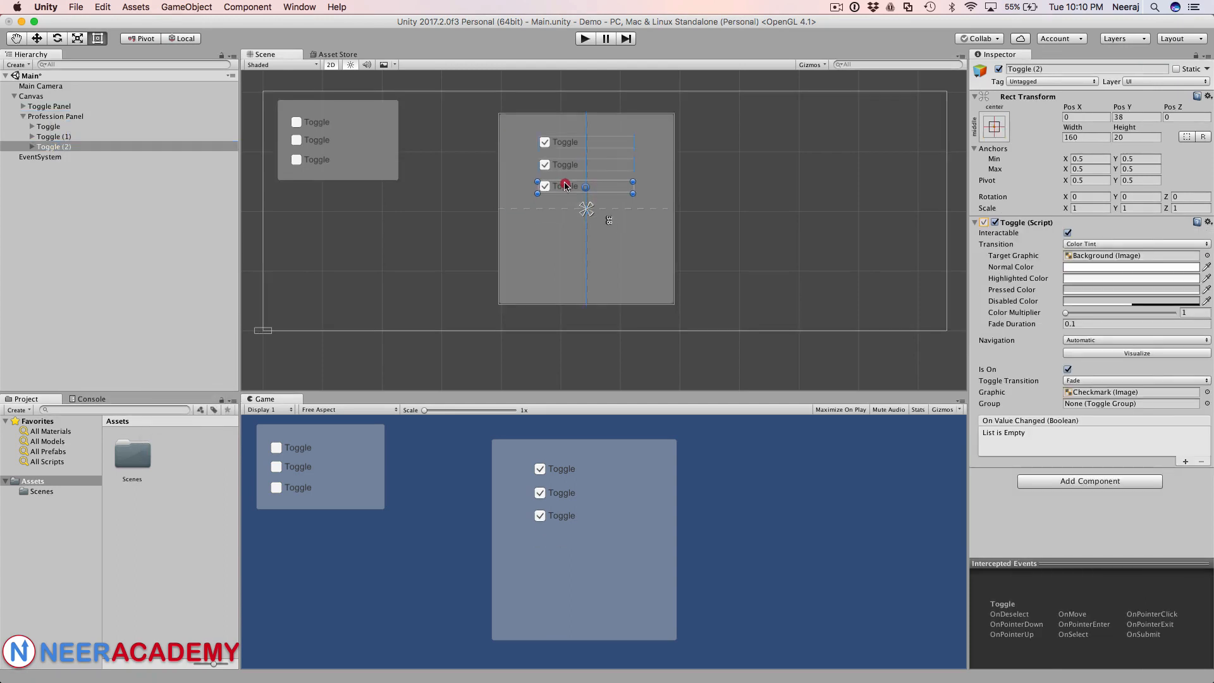
# Rename the uppermost toggle in Profession Panel as Scientist.
pyautogui.click(574, 145)
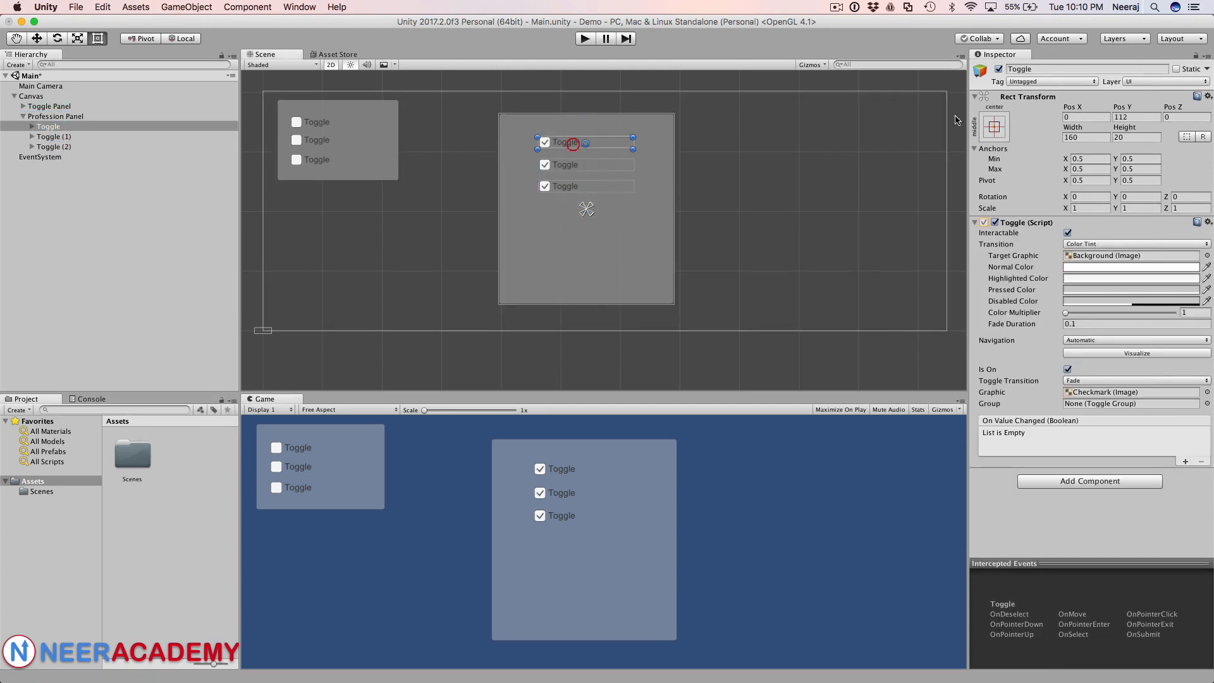
pyautogui.click(1010, 67)
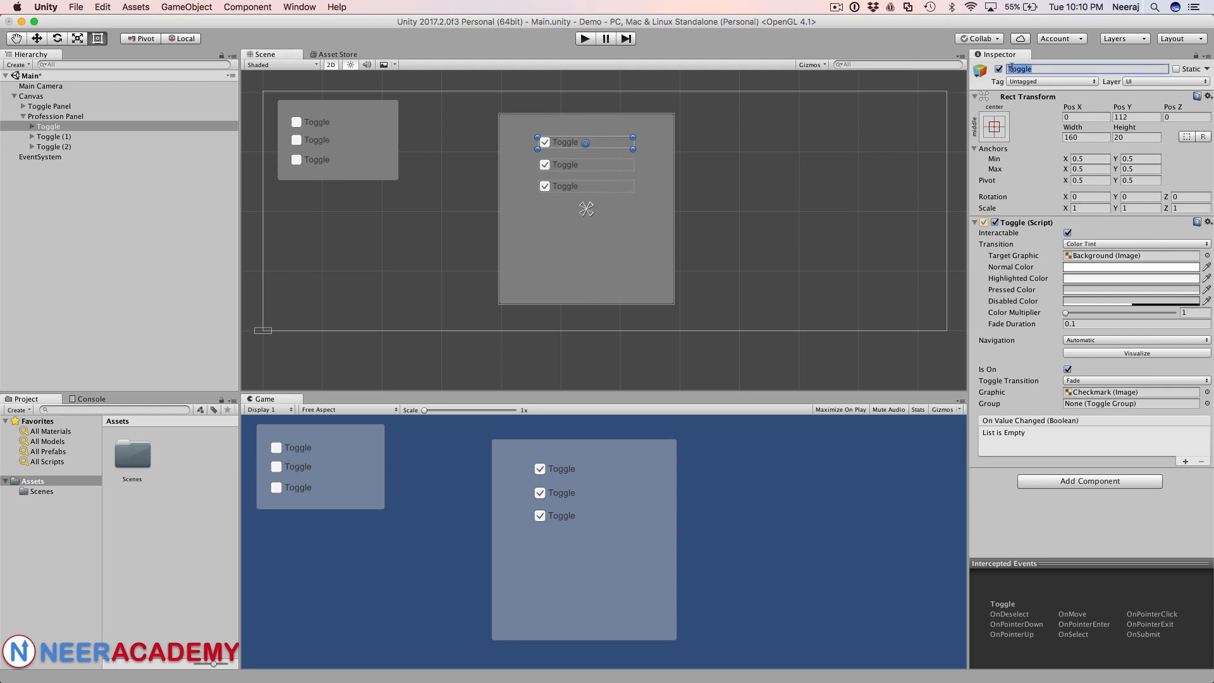
pyautogui.write('Scientist')
# Copy the Scientist toggle's name and paste it as the text of its Label.
pyautogui.click(1022, 69)
pyautogui.press('super+c')
pyautogui.click(30, 129)
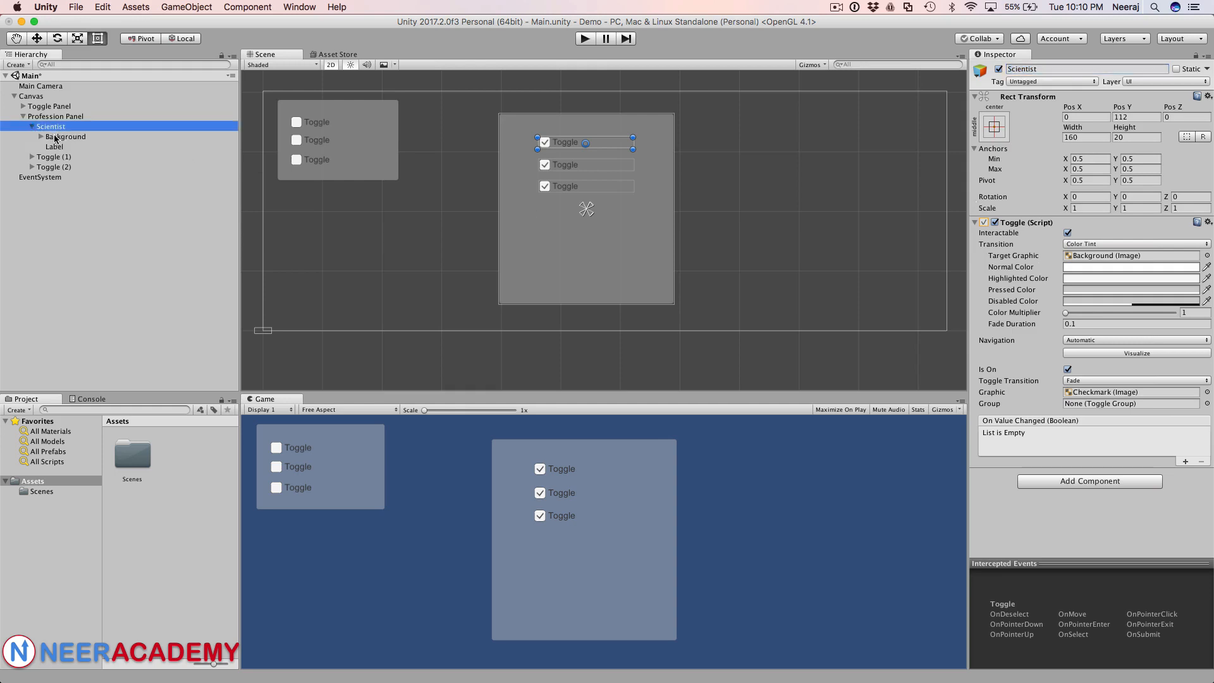
pyautogui.click(56, 147)
pyautogui.click(1026, 256)
pyautogui.press('super+v')
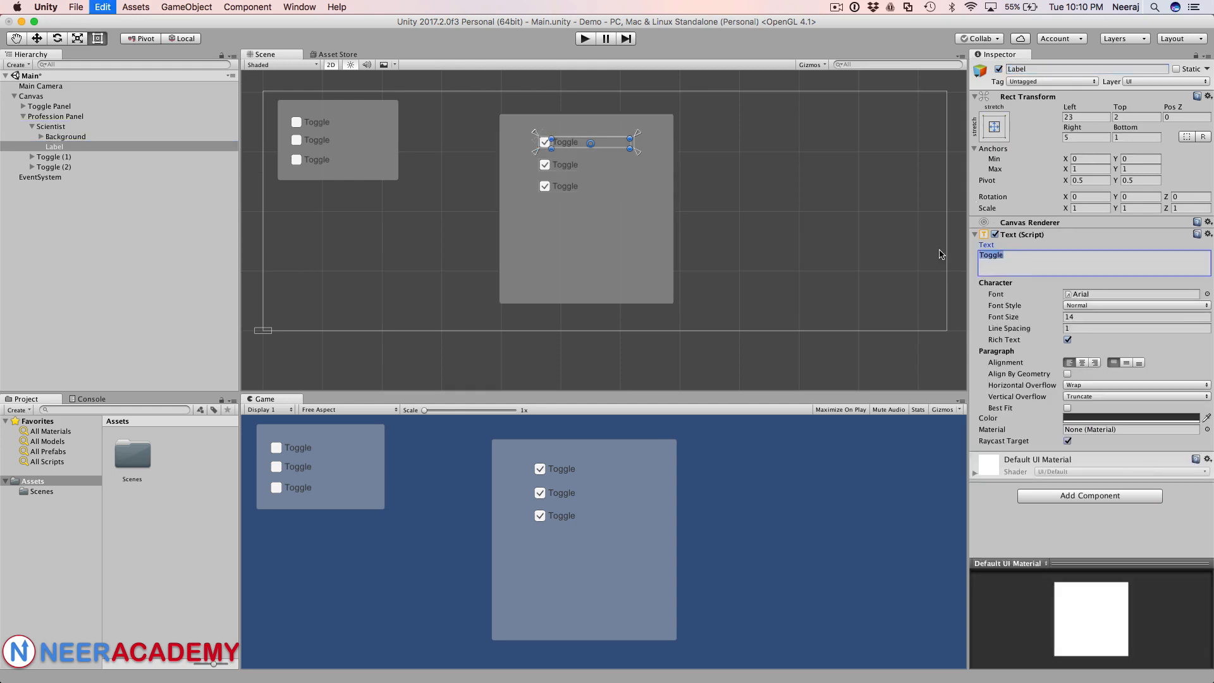
# Rename the middle toggle in Profession Panel as Programmer.
pyautogui.click(562, 167)
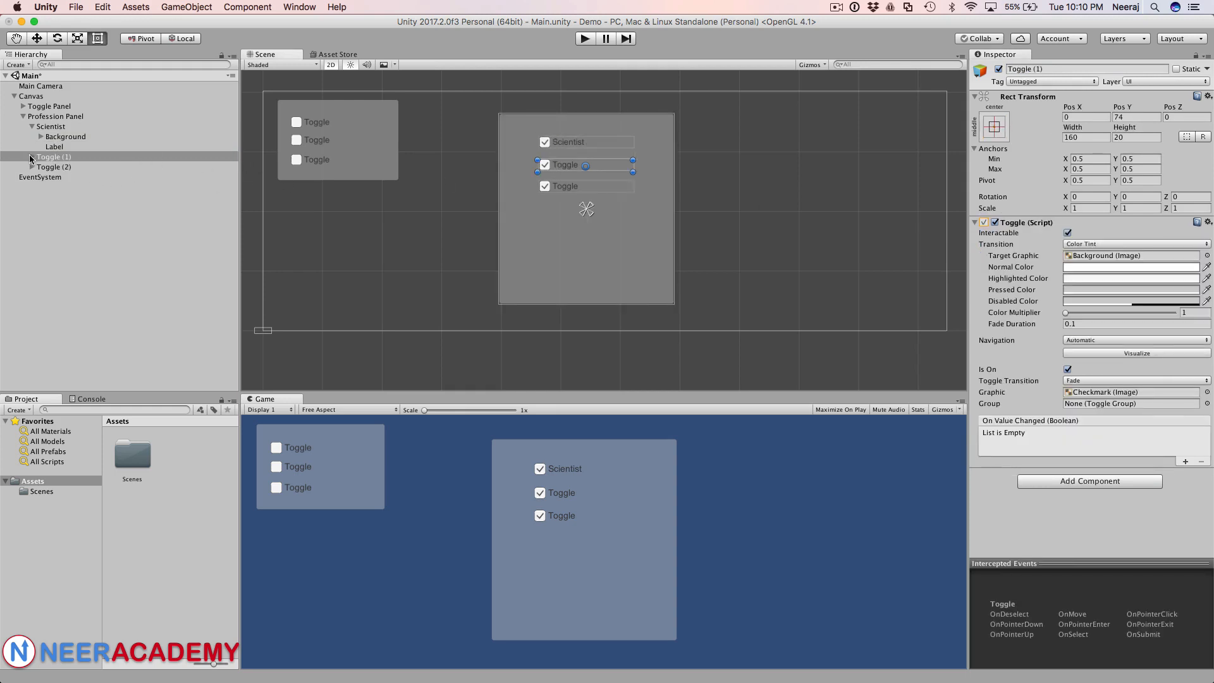
pyautogui.click(1074, 71)
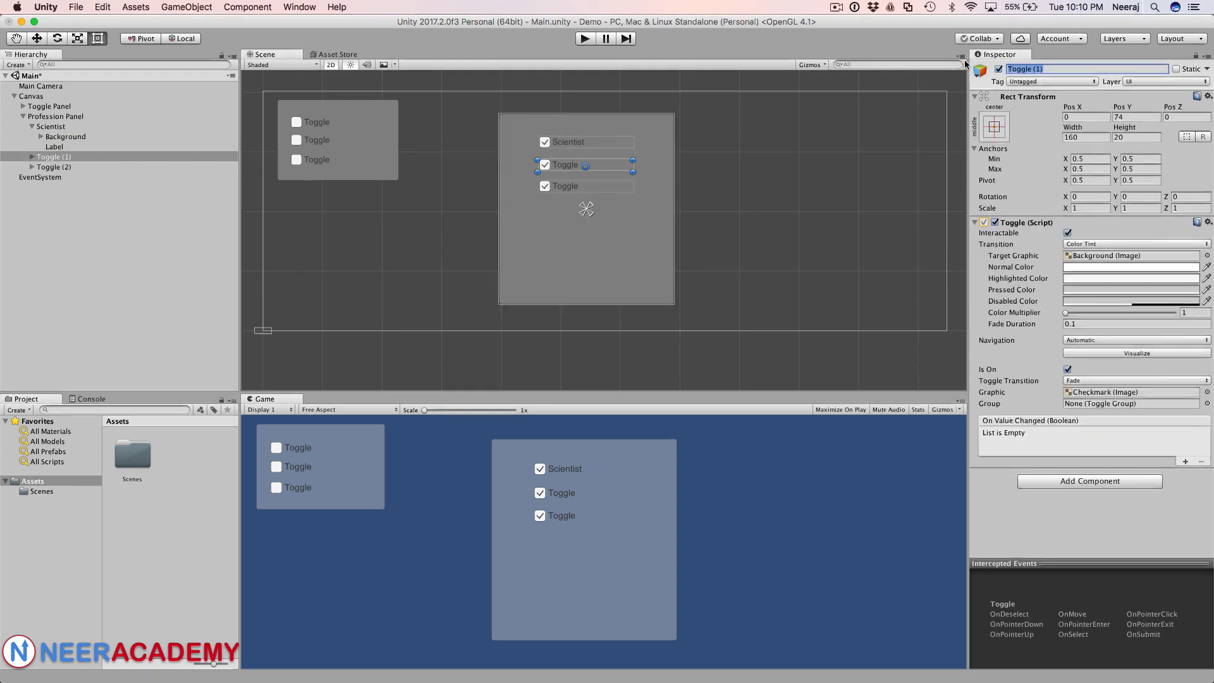
pyautogui.write('Programmer')
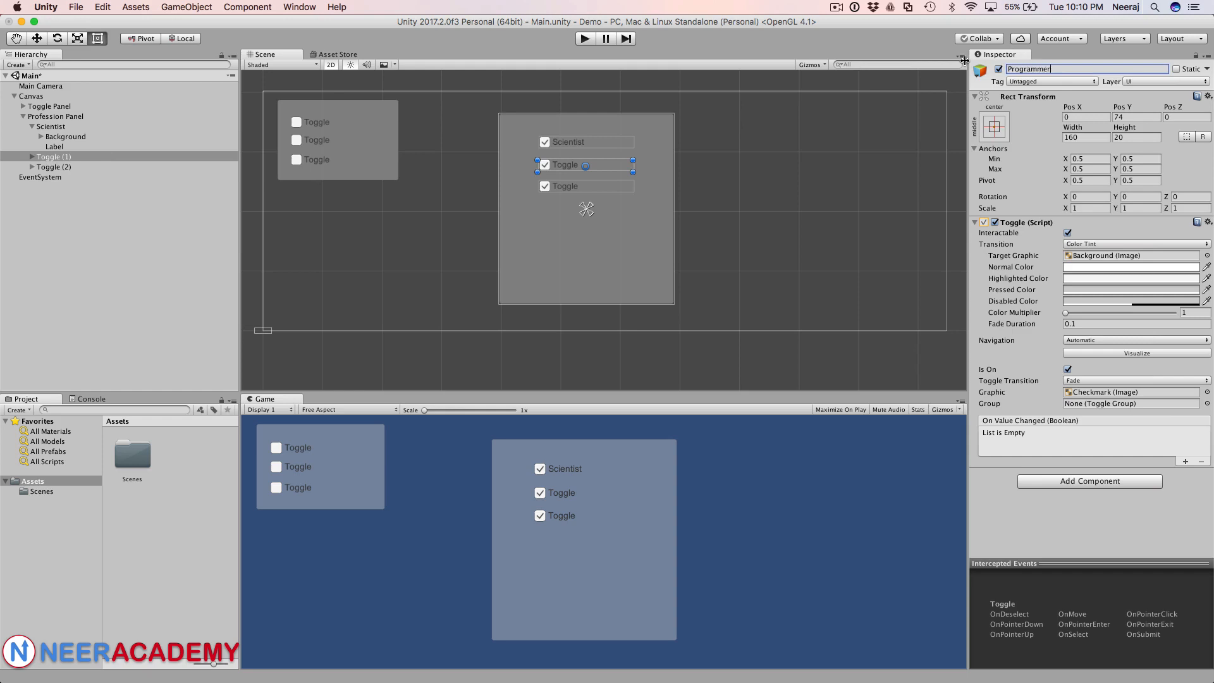
pyautogui.doubleClick(1027, 69)
pyautogui.click(1027, 69)
pyautogui.press('Return')
# Set the text of the Programmer toggle's Label to Programmer.
pyautogui.click(30, 160)
pyautogui.click(54, 177)
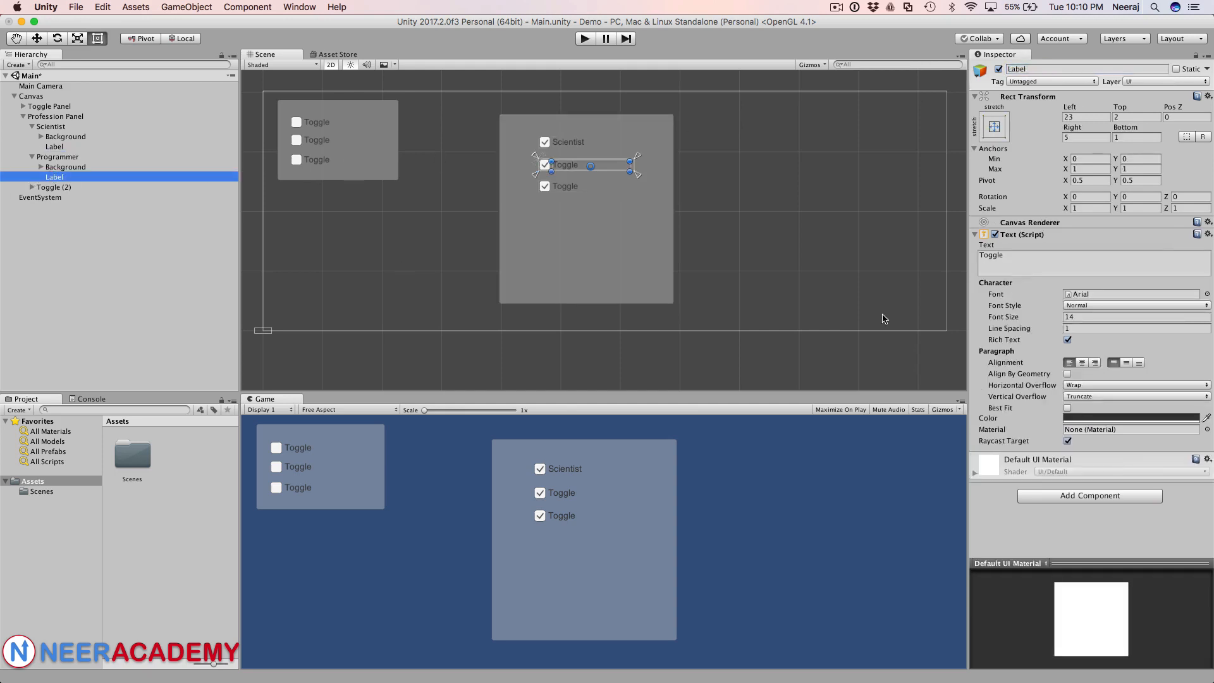
pyautogui.click(1006, 255)
pyautogui.write('Programmer')
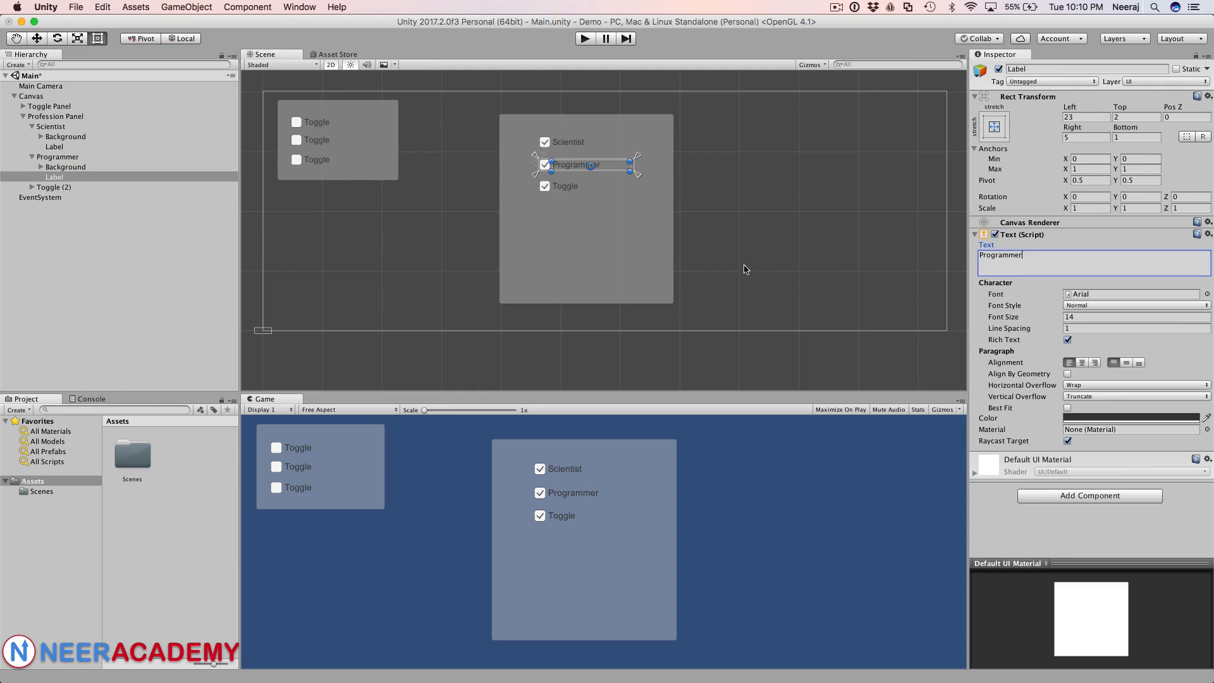
# Enter Marketeer as the name of the lowest toggle in Profession Panel and copy that name.
pyautogui.click(577, 185)
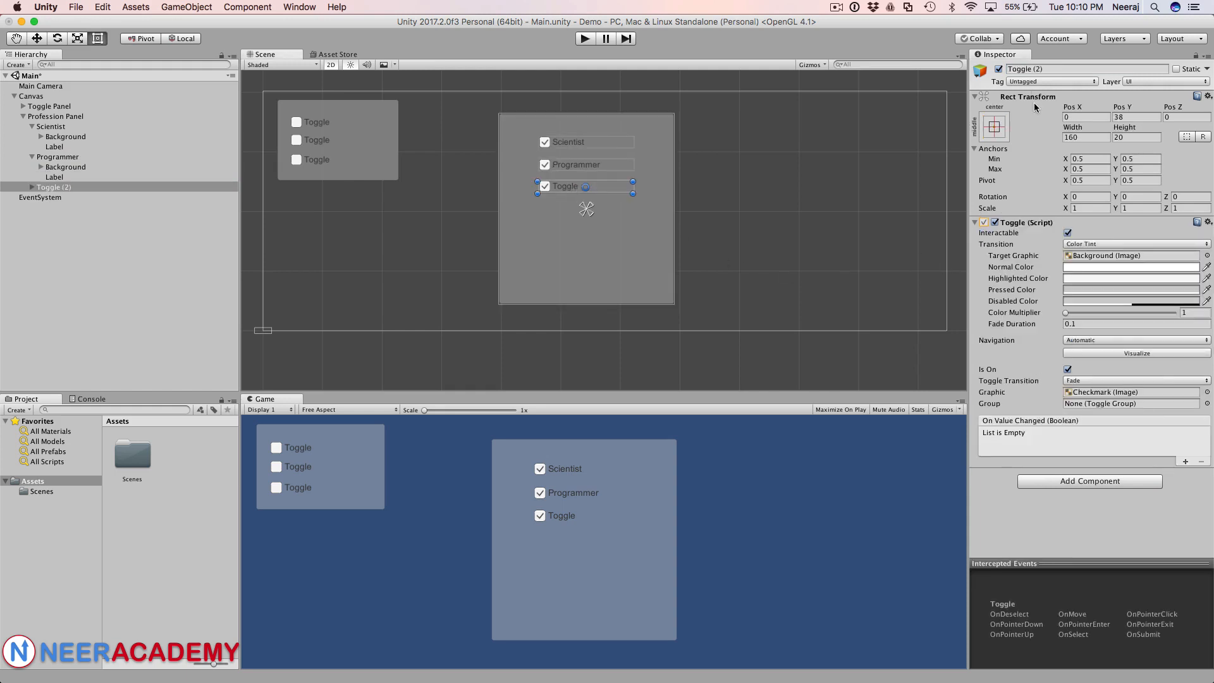
pyautogui.click(1047, 69)
pyautogui.write('Marketeer')
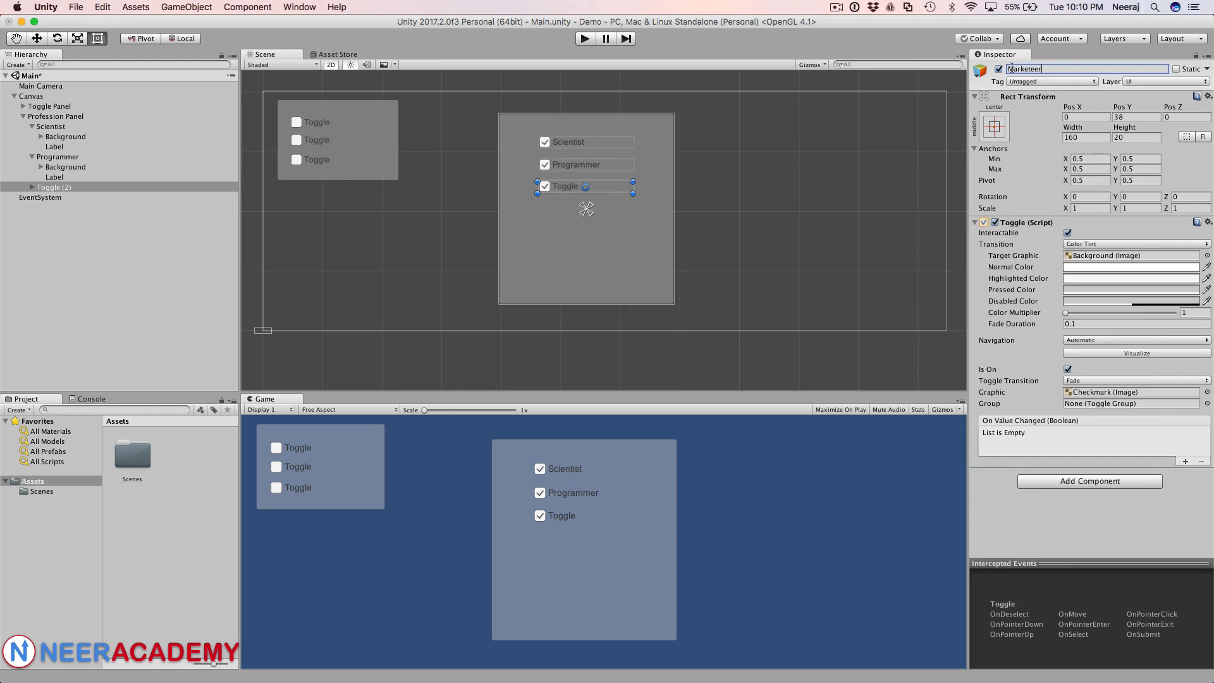
pyautogui.press('Return')
pyautogui.press('super+c')
# Replace the text of the lowest toggle's Label with the copied name Marketeer.
pyautogui.click(32, 187)
pyautogui.click(56, 209)
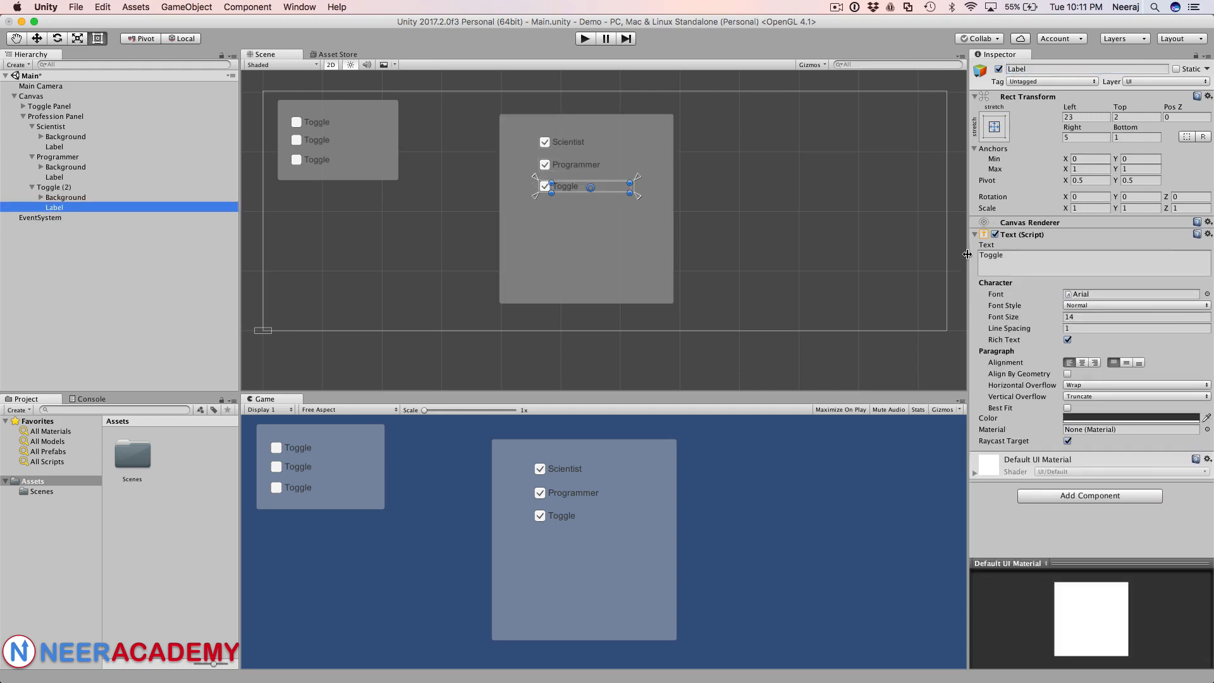
pyautogui.moveTo(1011, 256); pyautogui.dragTo(966, 249)
pyautogui.press('super+v')
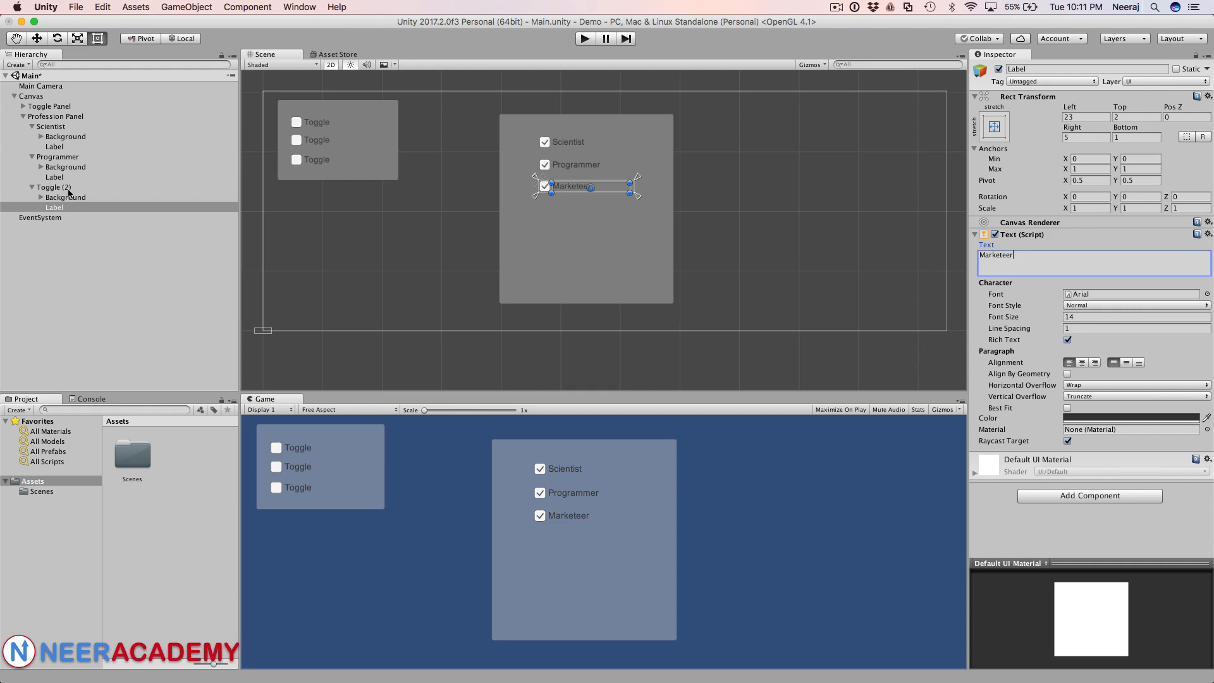
# Rename the Toggle (2) object in Profession Panel by pasting the copied name Marketeer.
pyautogui.click(67, 188)
pyautogui.click(1040, 69)
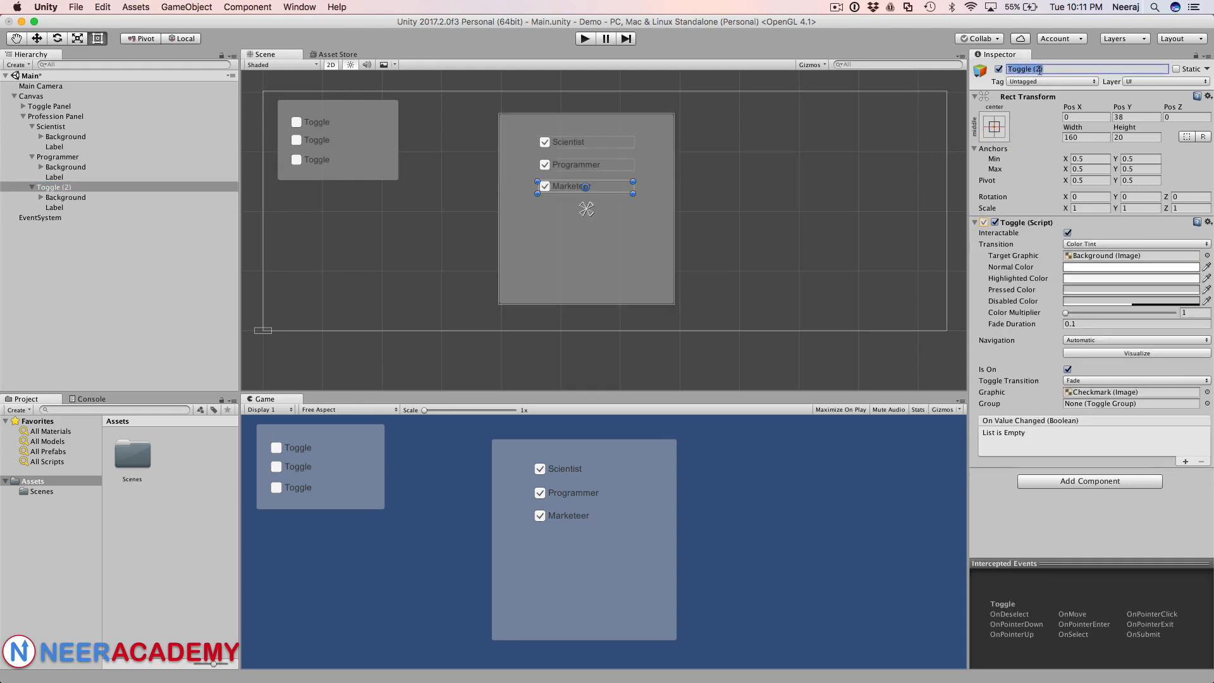
pyautogui.press('super+v')
pyautogui.press('Return')
pyautogui.click(567, 234)
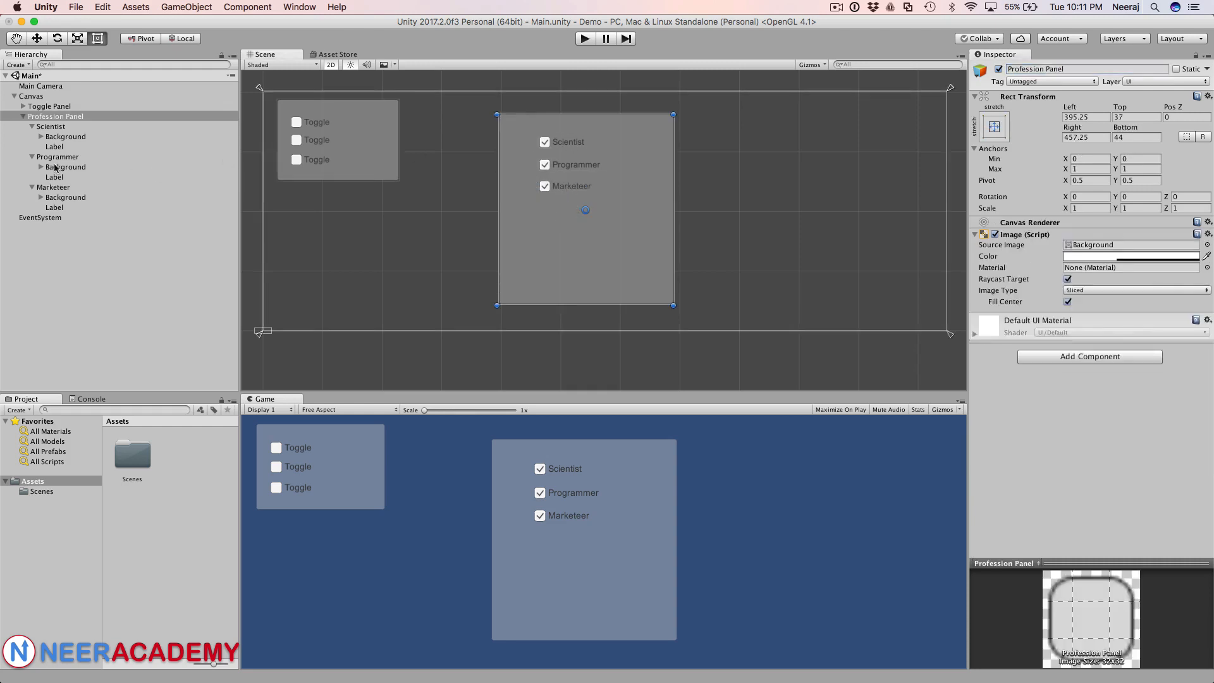
pyautogui.click(539, 141)
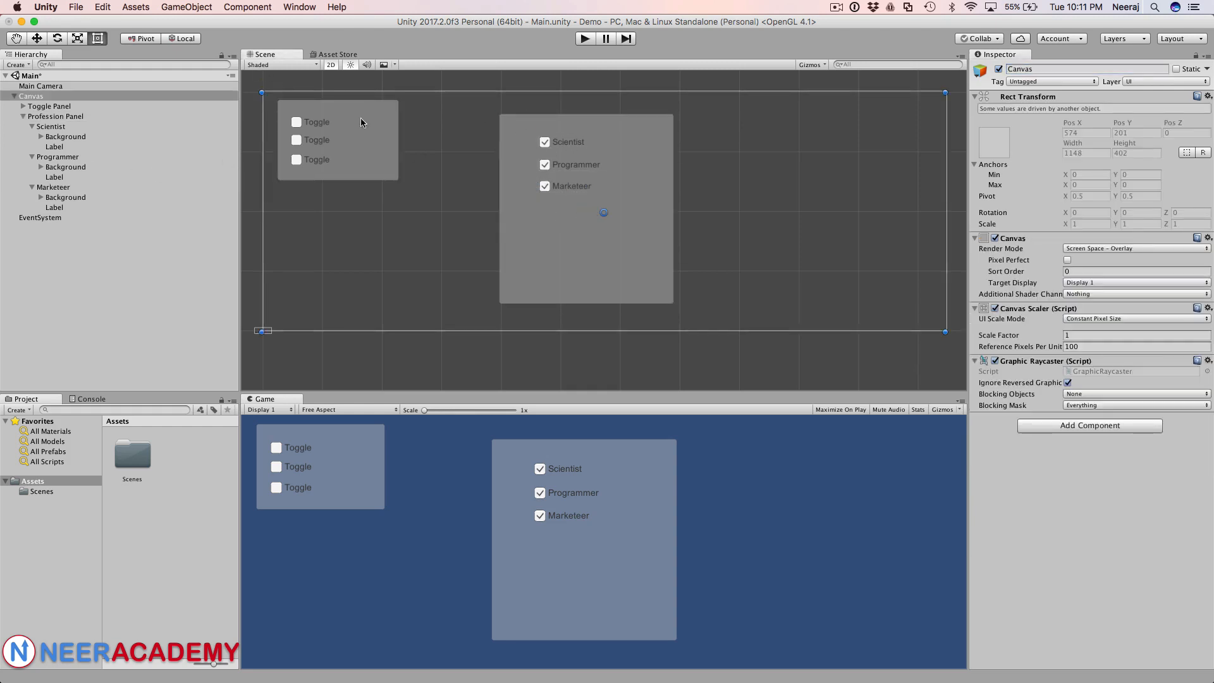
pyautogui.click(564, 184)
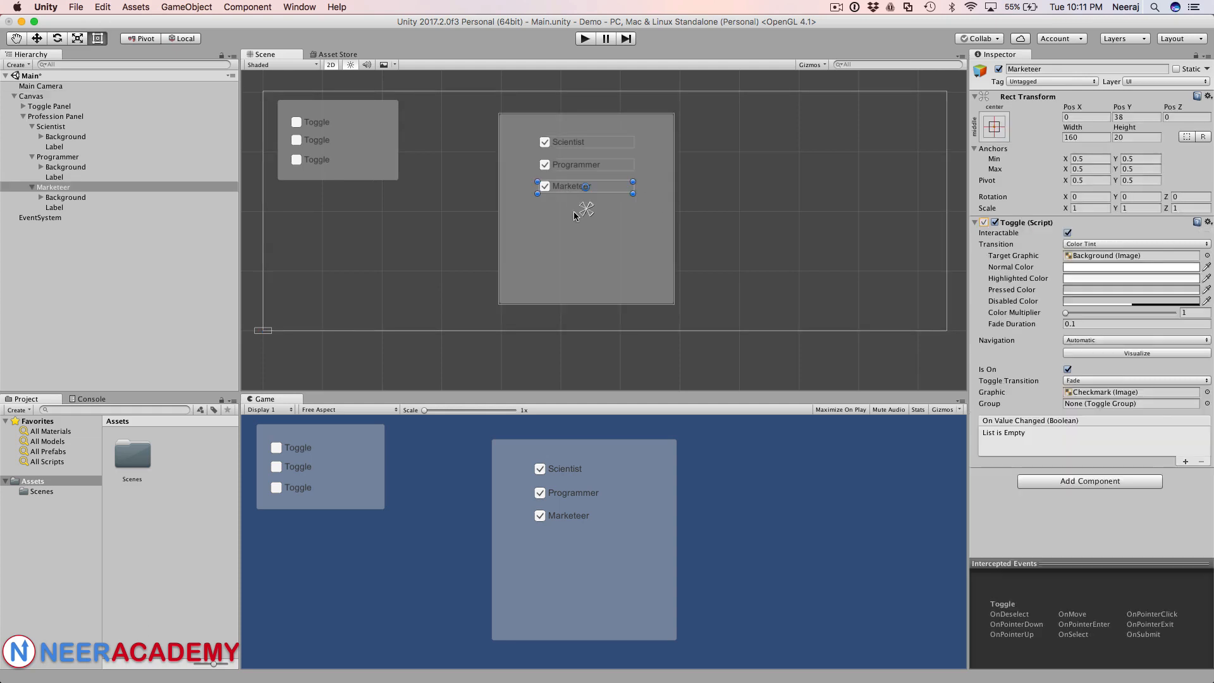
pyautogui.click(571, 166)
pyautogui.click(568, 142)
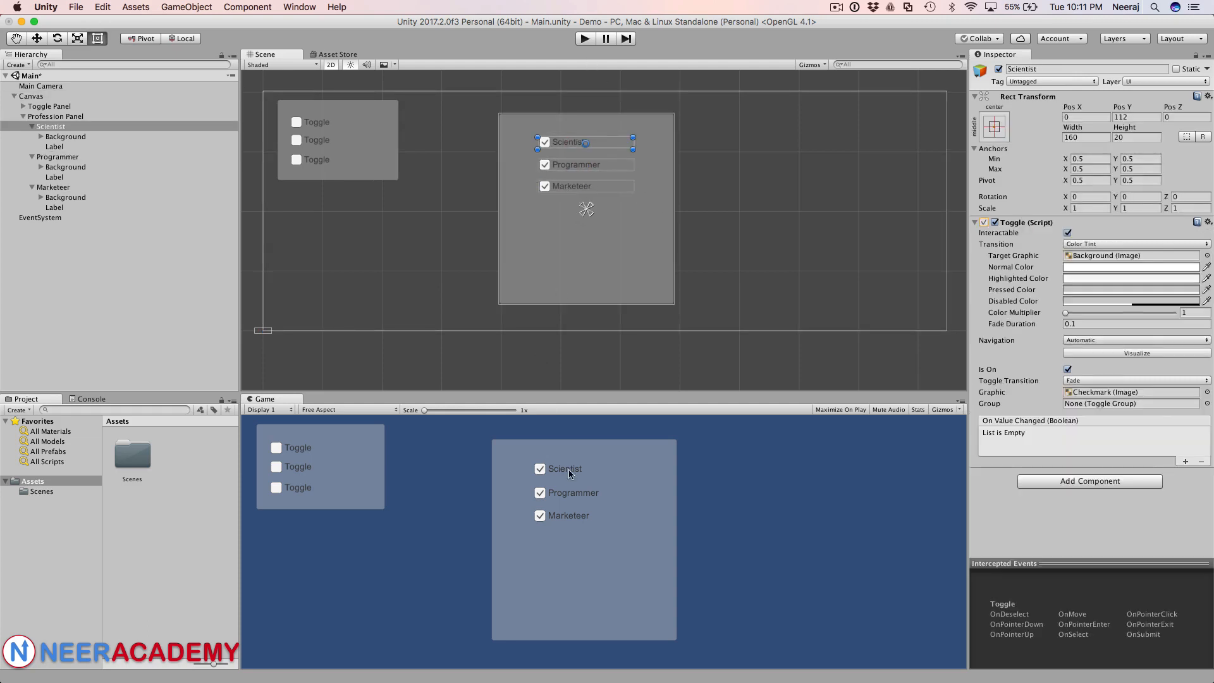
# Run the scene and test switching the three toggles in Toggle Panel on and off.
pyautogui.click(584, 39)
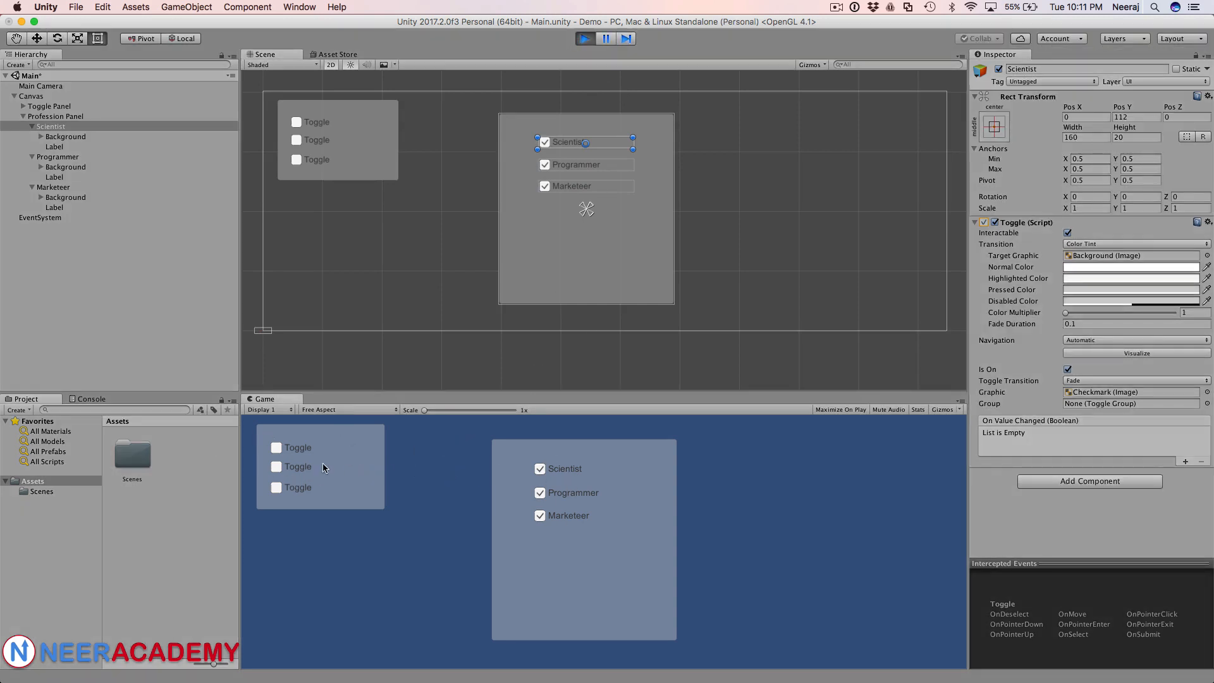
pyautogui.click(276, 448)
pyautogui.click(277, 469)
pyautogui.click(278, 489)
pyautogui.click(277, 469)
pyautogui.click(276, 448)
pyautogui.click(277, 468)
pyautogui.click(280, 488)
# Test switching the Scientist, Programmer and Marketeer toggles on and off in the running scene, and stop the playback.
pyautogui.click(541, 517)
pyautogui.click(540, 494)
pyautogui.click(542, 471)
pyautogui.click(541, 470)
pyautogui.click(540, 472)
pyautogui.click(539, 493)
pyautogui.doubleClick(540, 517)
pyautogui.doubleClick(539, 493)
pyautogui.click(585, 39)
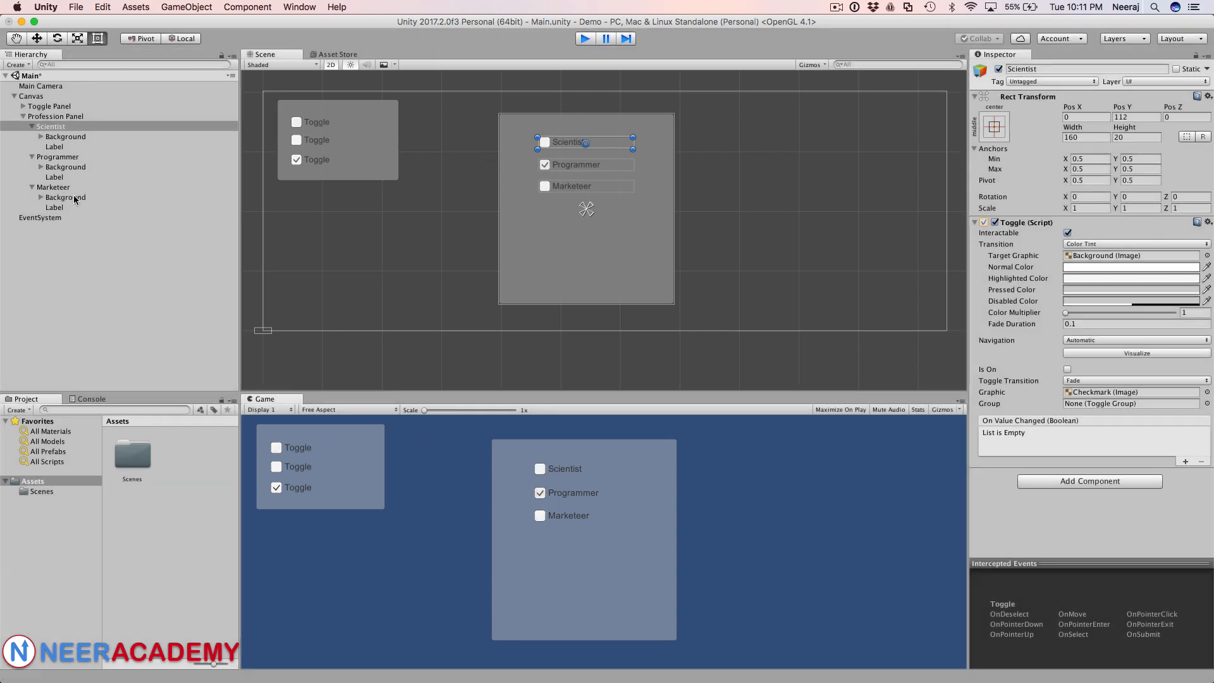
# Collapse the Scientist, Programmer and Marketeer toggles in the object hierarchy.
pyautogui.click(32, 127)
pyautogui.click(31, 137)
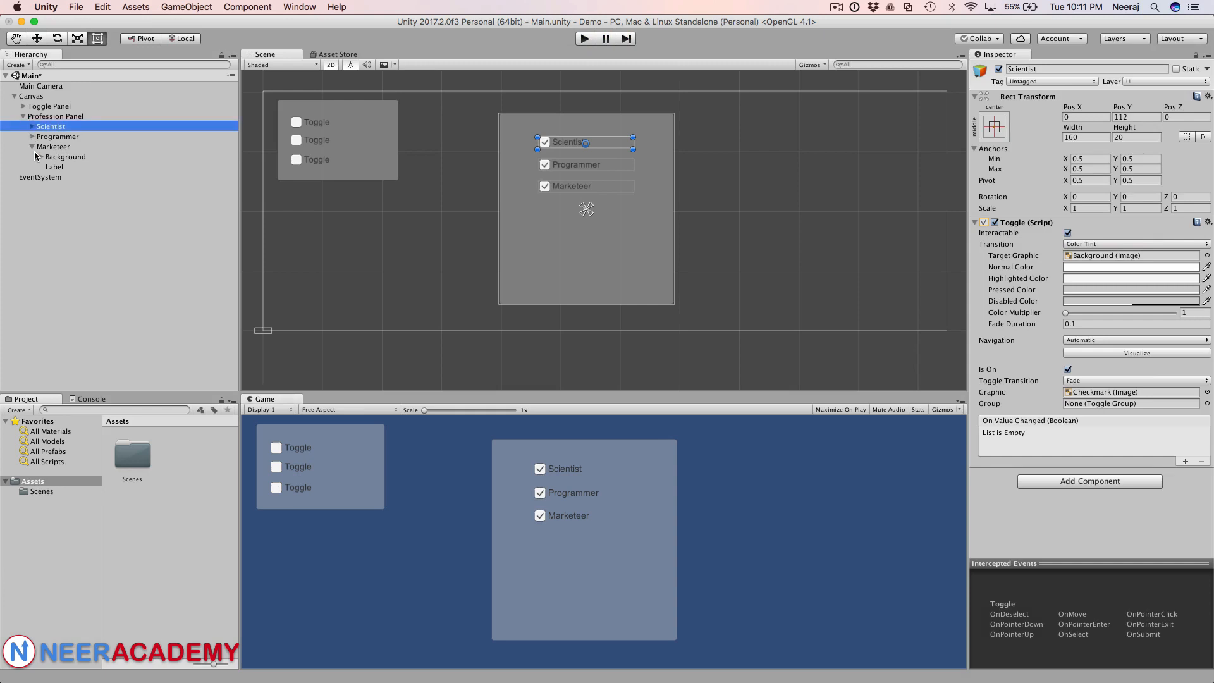
pyautogui.click(32, 148)
# Create an empty child object under Profession Panel and name it Toggle Group.
pyautogui.click(52, 117)
pyautogui.rightClick(53, 118)
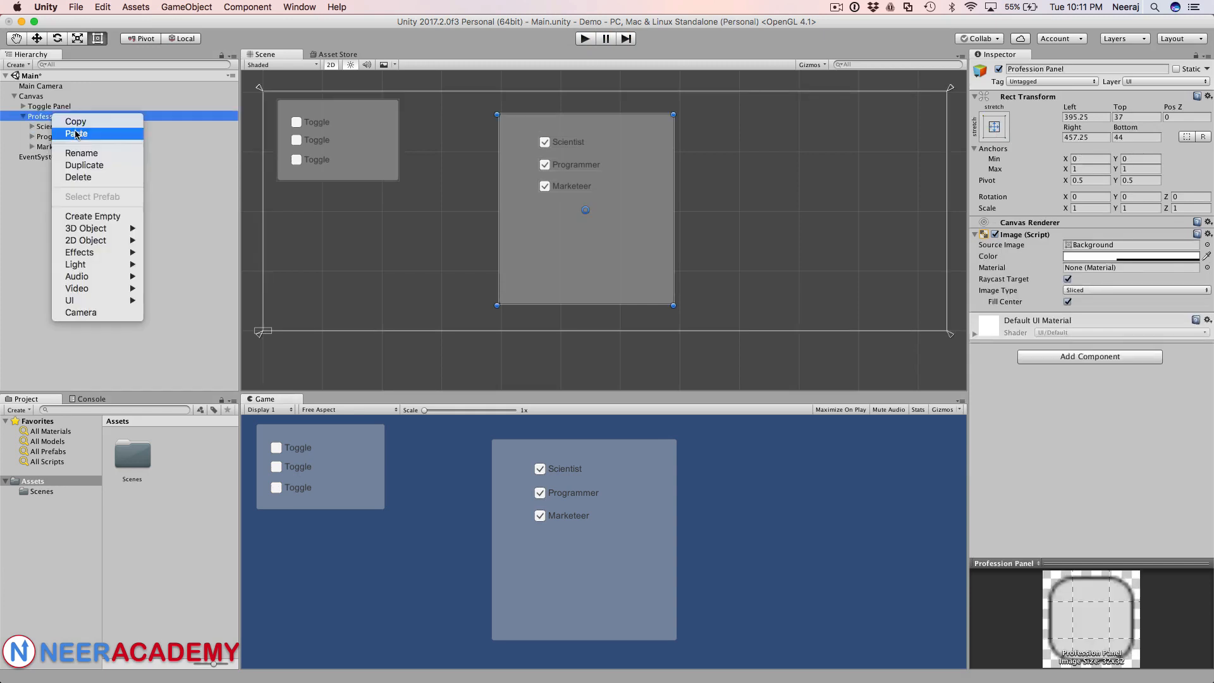
pyautogui.click(101, 222)
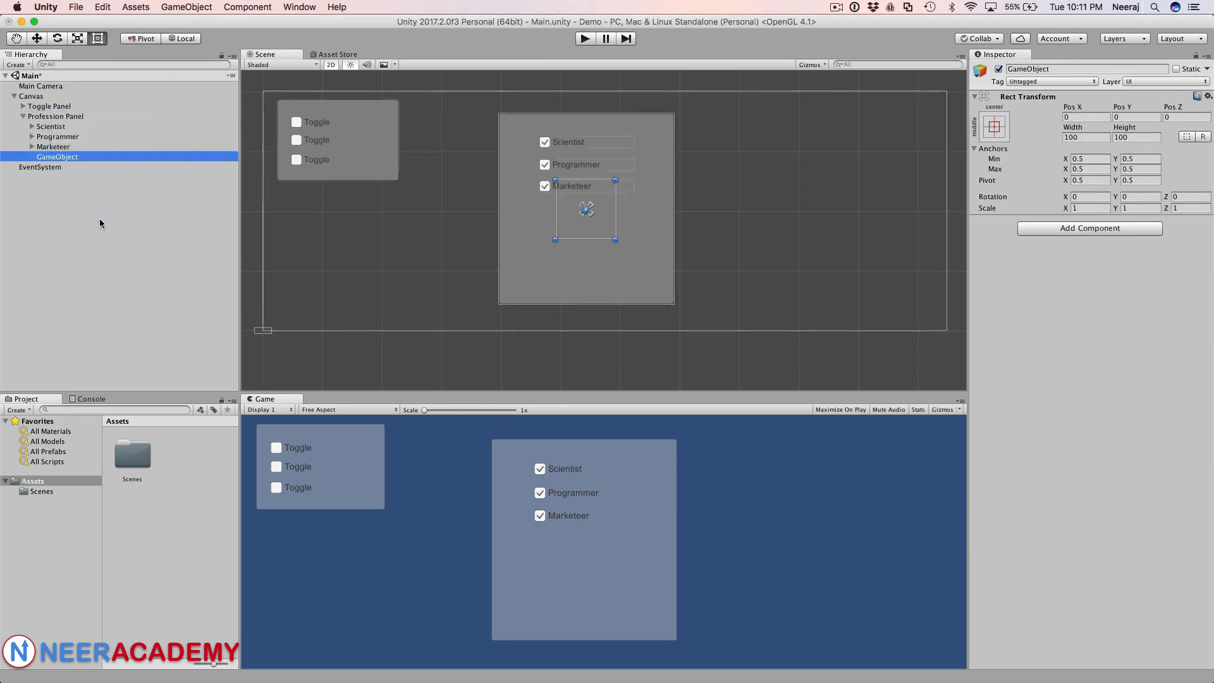
pyautogui.click(1055, 69)
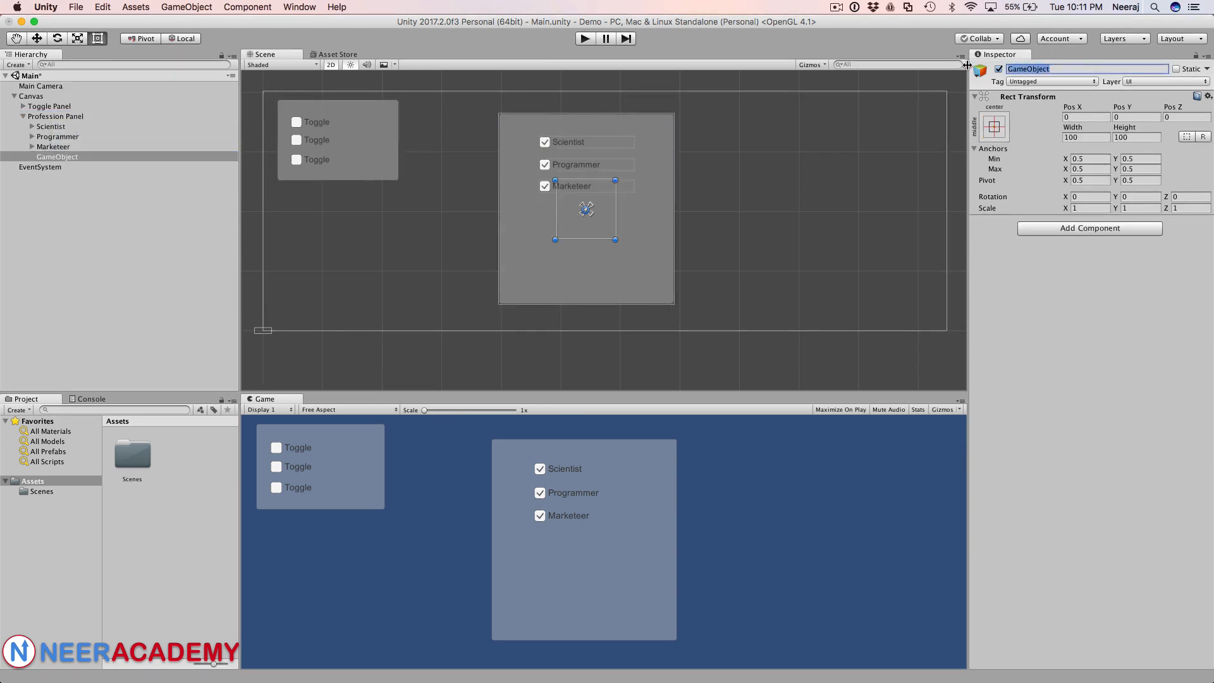
pyautogui.write('Toggle Group')
pyautogui.click(124, 157)
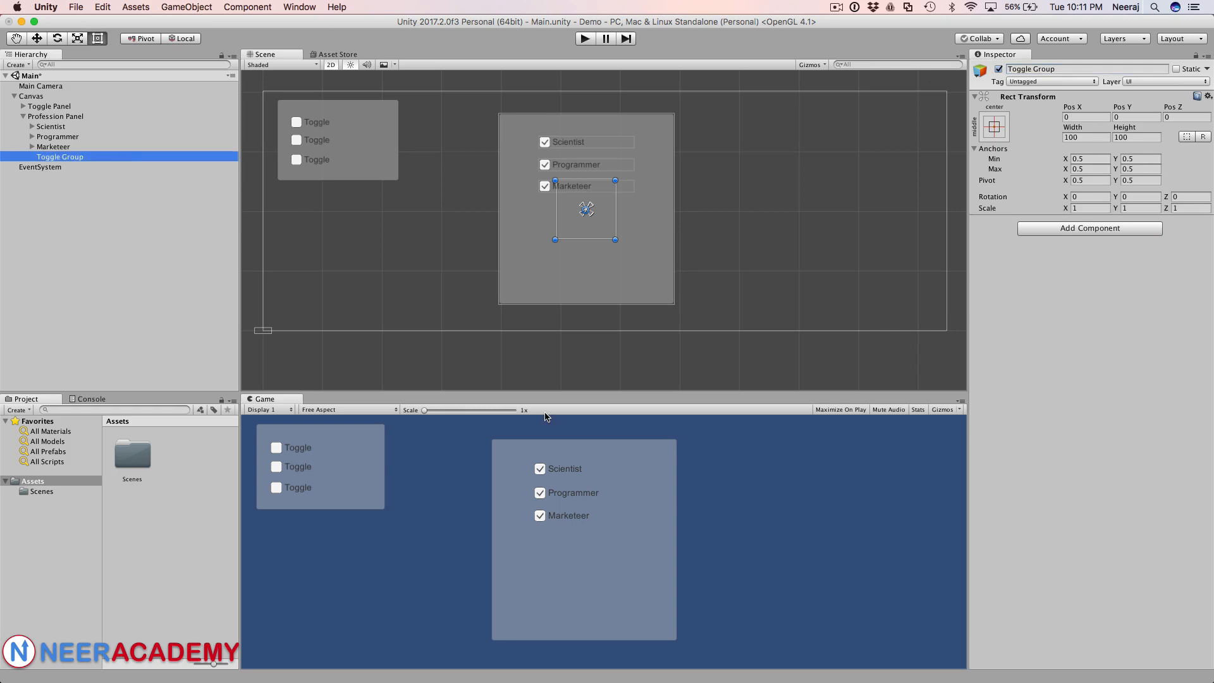
pyautogui.click(560, 474)
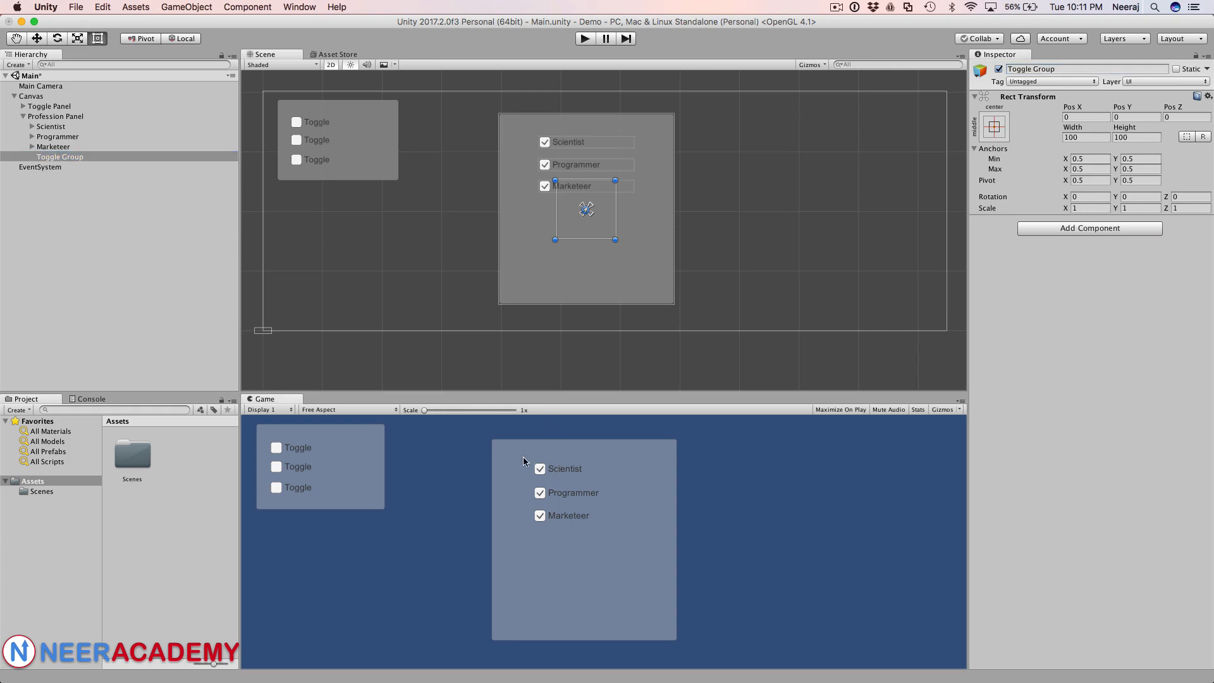
# Try the Interactable option of the Scientist toggle on and off, and leave it disabled.
pyautogui.click(63, 128)
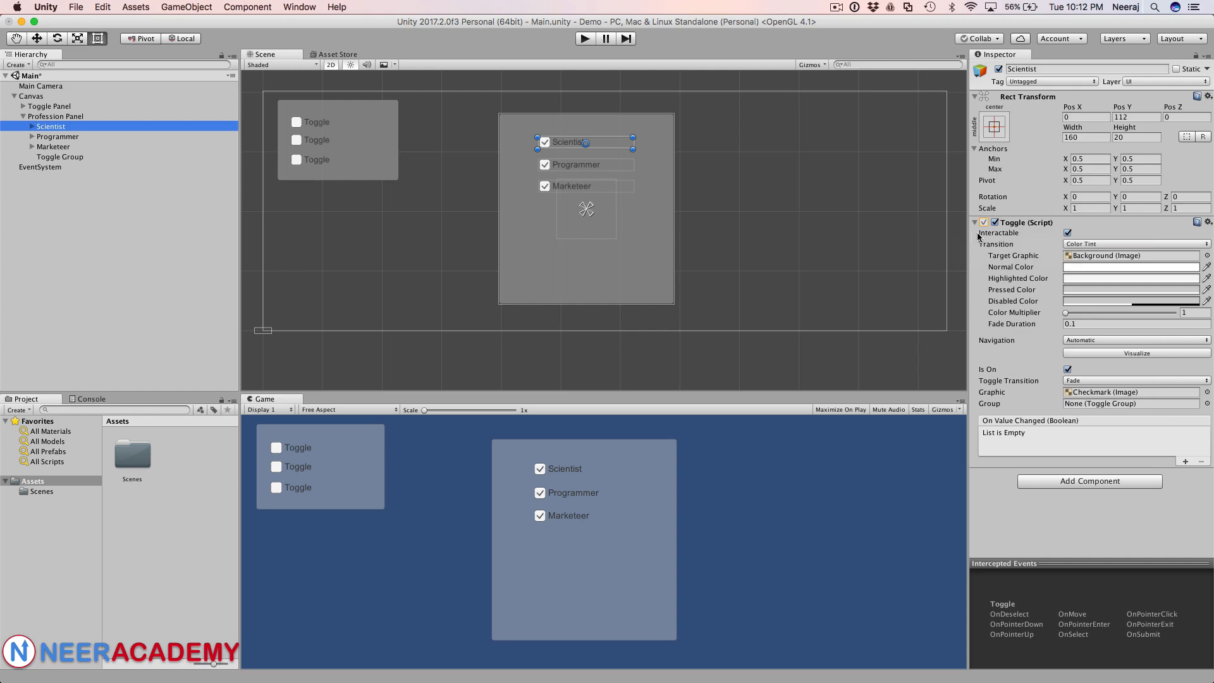
pyautogui.click(1069, 234)
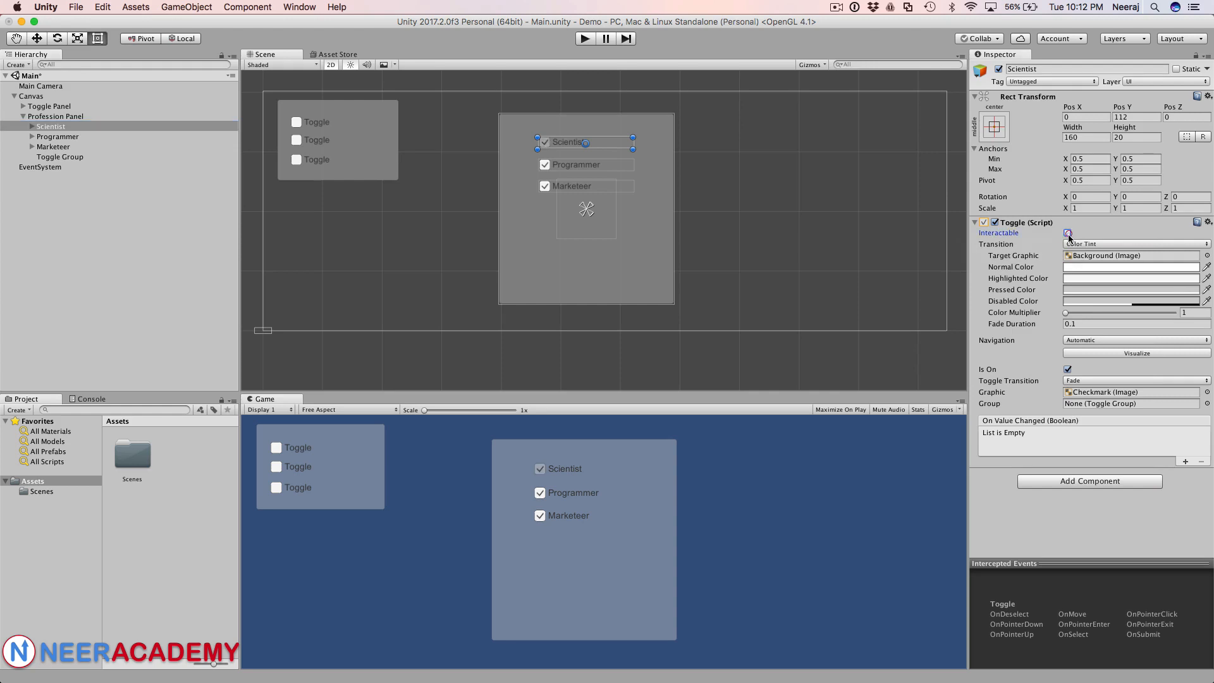
pyautogui.click(1069, 234)
pyautogui.click(1069, 234)
pyautogui.click(1069, 234)
pyautogui.click(1068, 233)
# Try the Is On option of the Scientist toggle on and off, and leave it disabled.
pyautogui.click(1068, 370)
pyautogui.click(1068, 370)
pyautogui.click(1069, 370)
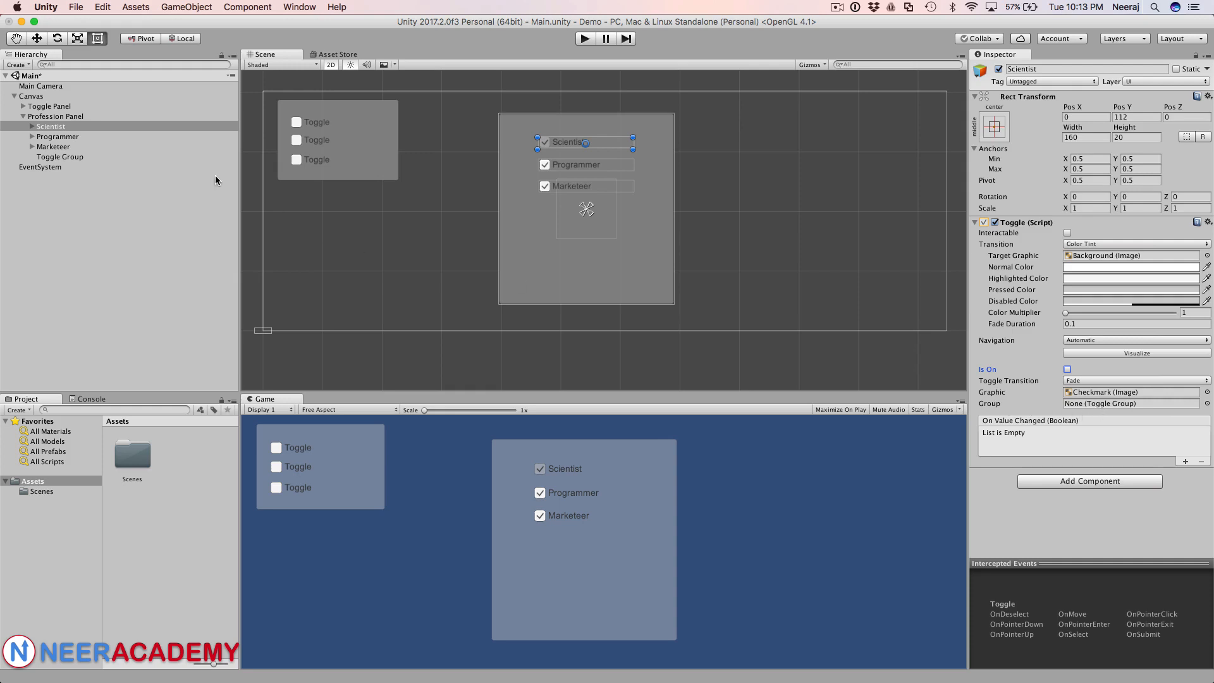
# Try to assign the Toggle Group object as the Scientist toggle's Group.
pyautogui.moveTo(67, 155); pyautogui.dragTo(1083, 405)
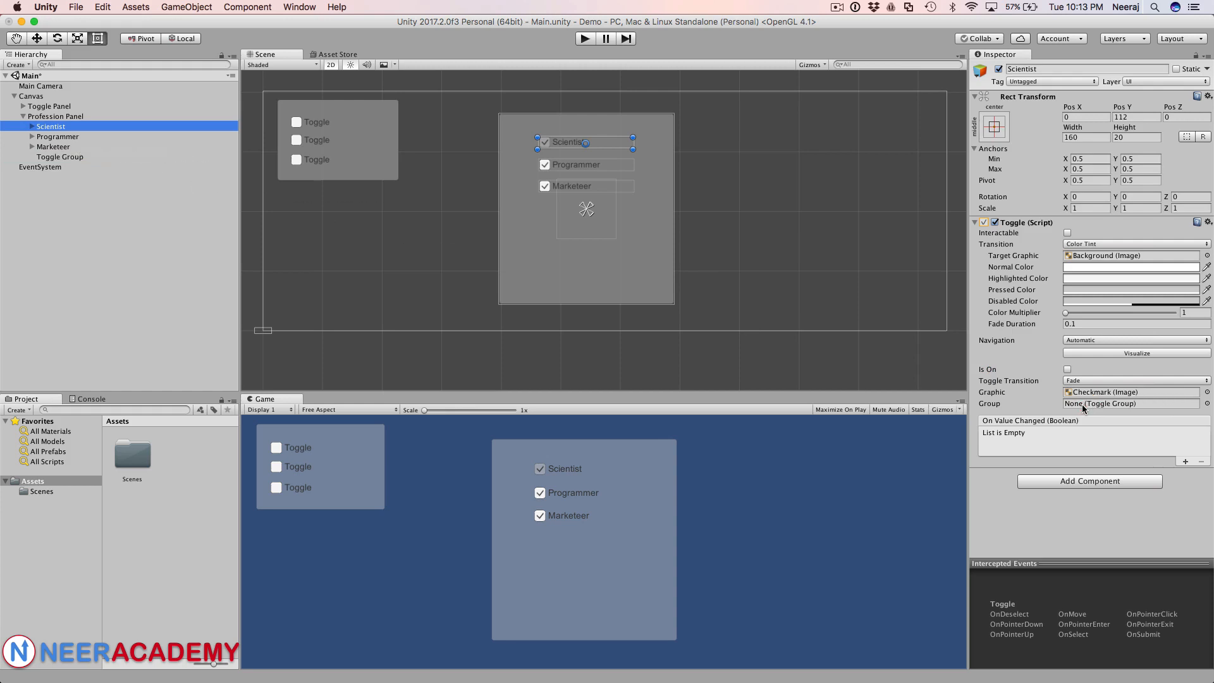
pyautogui.click(53, 157)
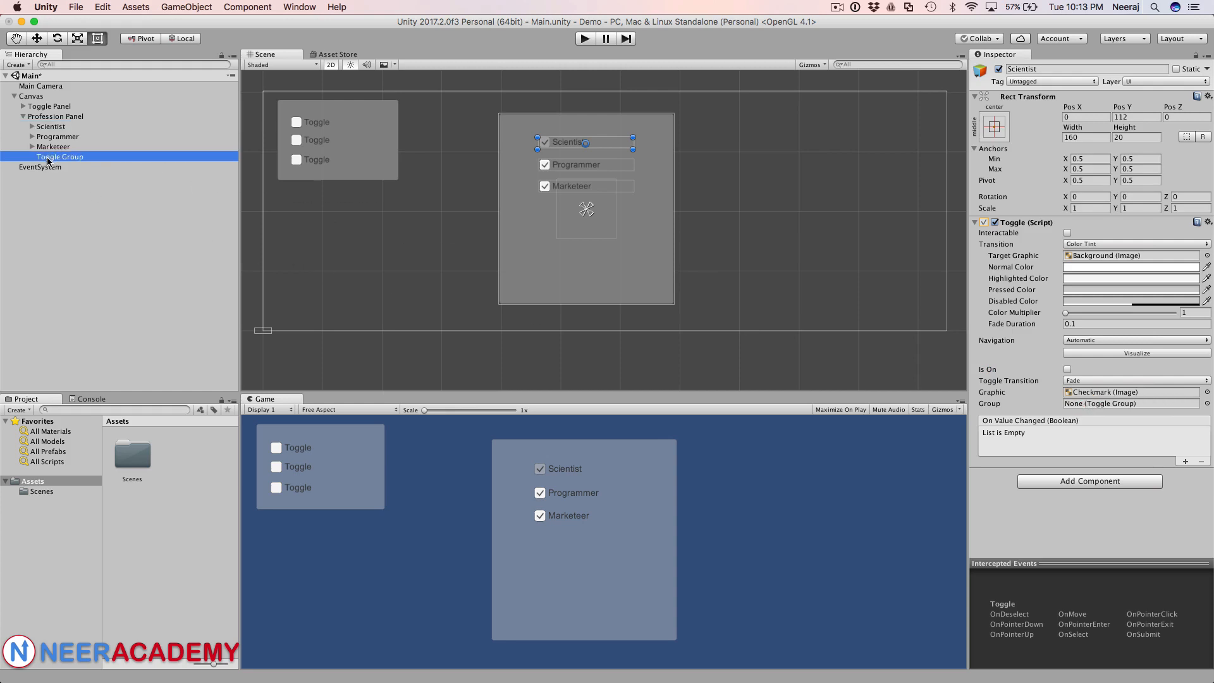
pyautogui.click(43, 118)
# Add the UI Toggle Group component to the Toggle Group object in Profession Panel.
pyautogui.click(50, 158)
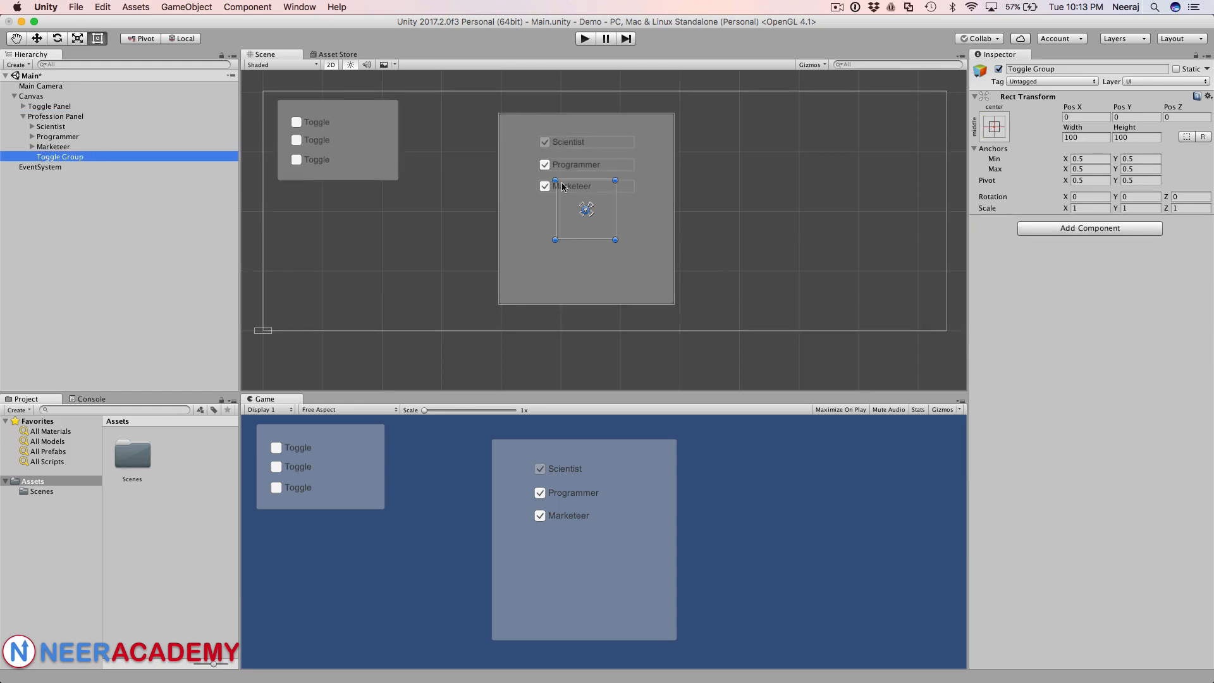
pyautogui.click(1104, 228)
pyautogui.scroll(-3, 1099, 342)
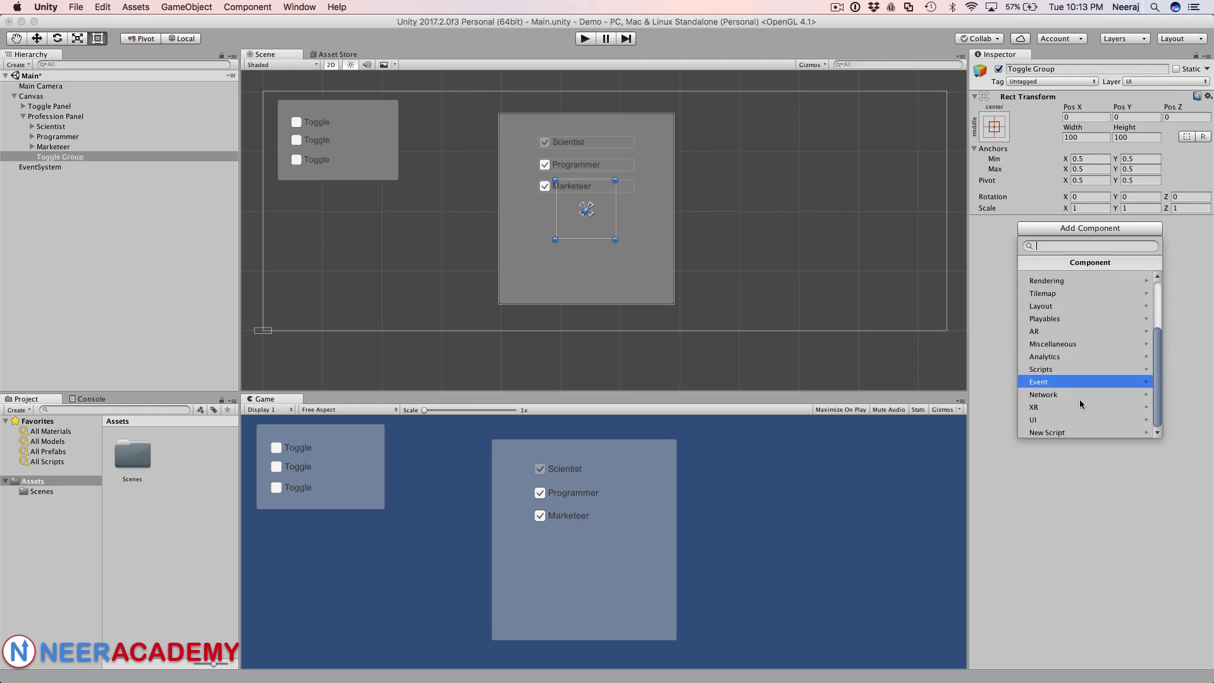
pyautogui.click(992, 384)
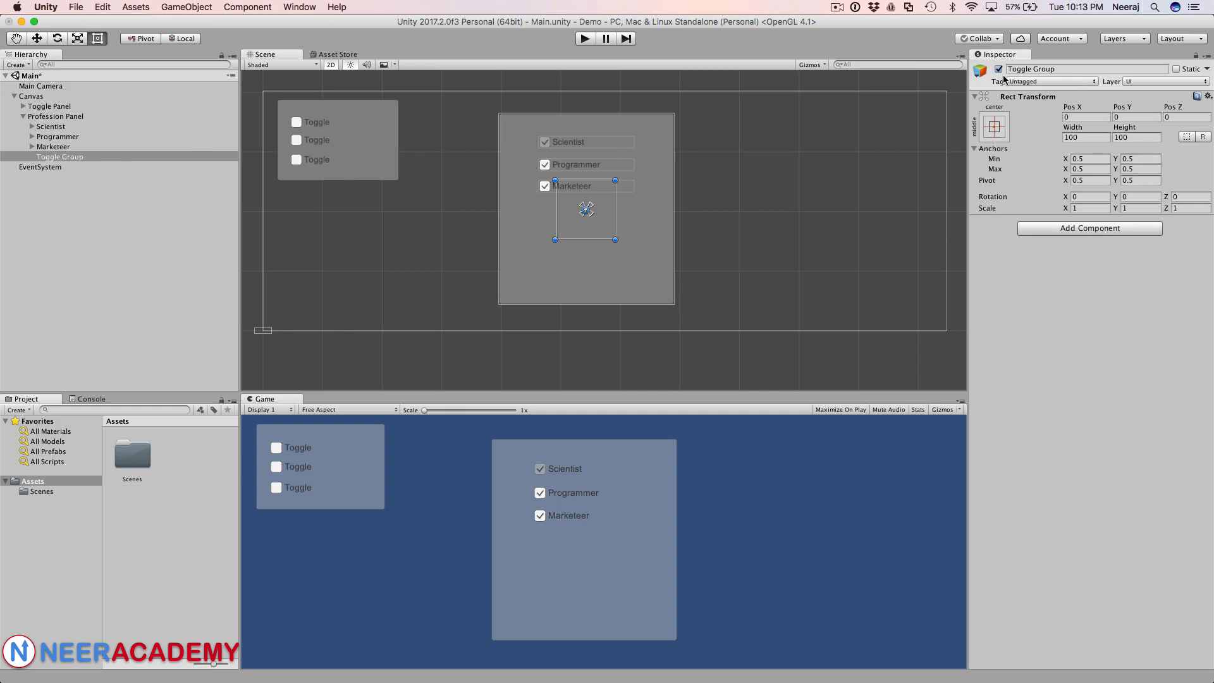
pyautogui.click(1108, 230)
pyautogui.scroll(-3, 1077, 394)
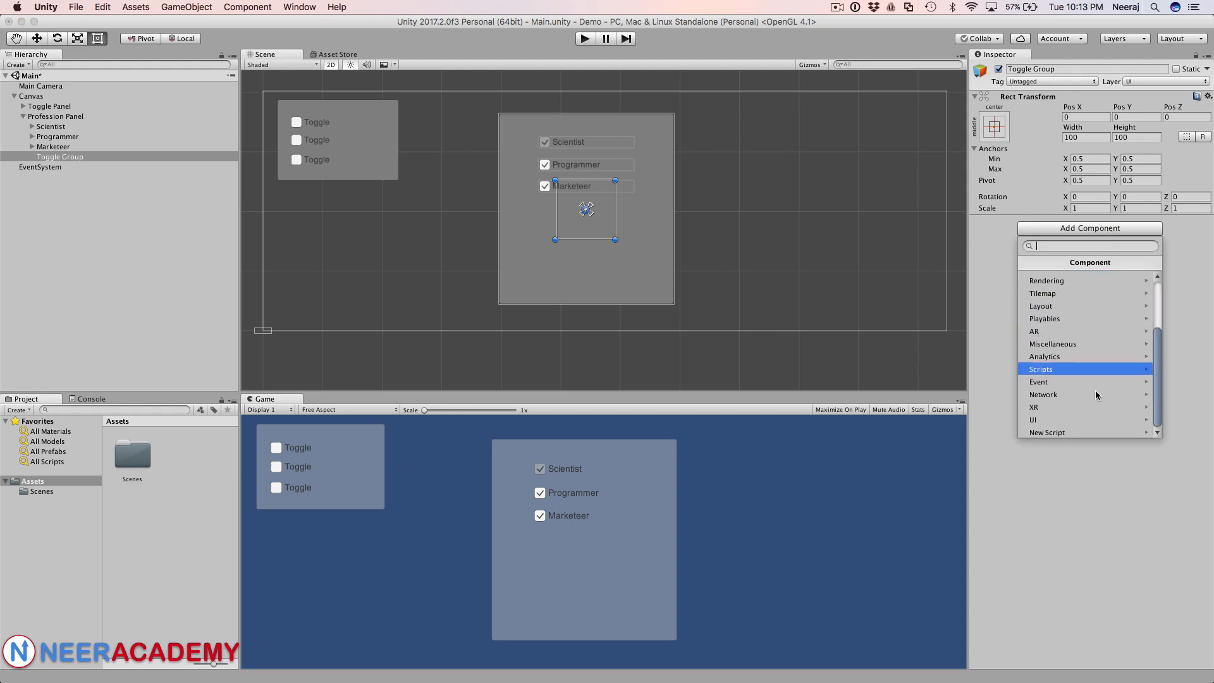
pyautogui.click(1088, 420)
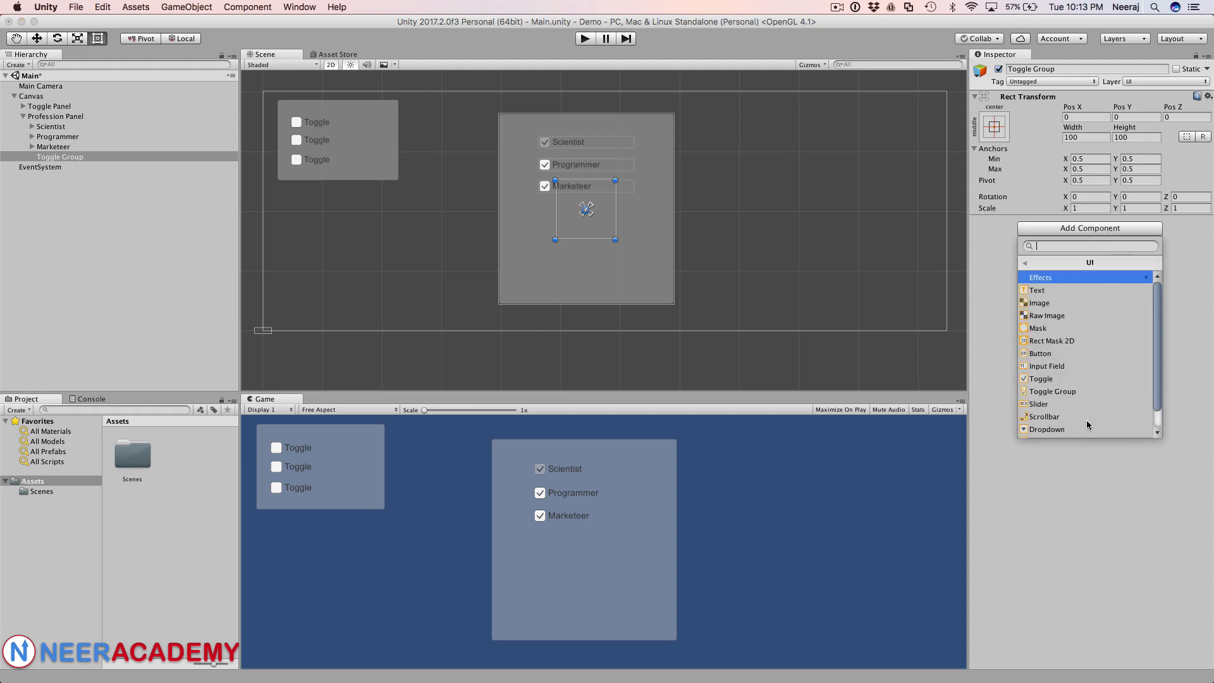
pyautogui.click(1066, 393)
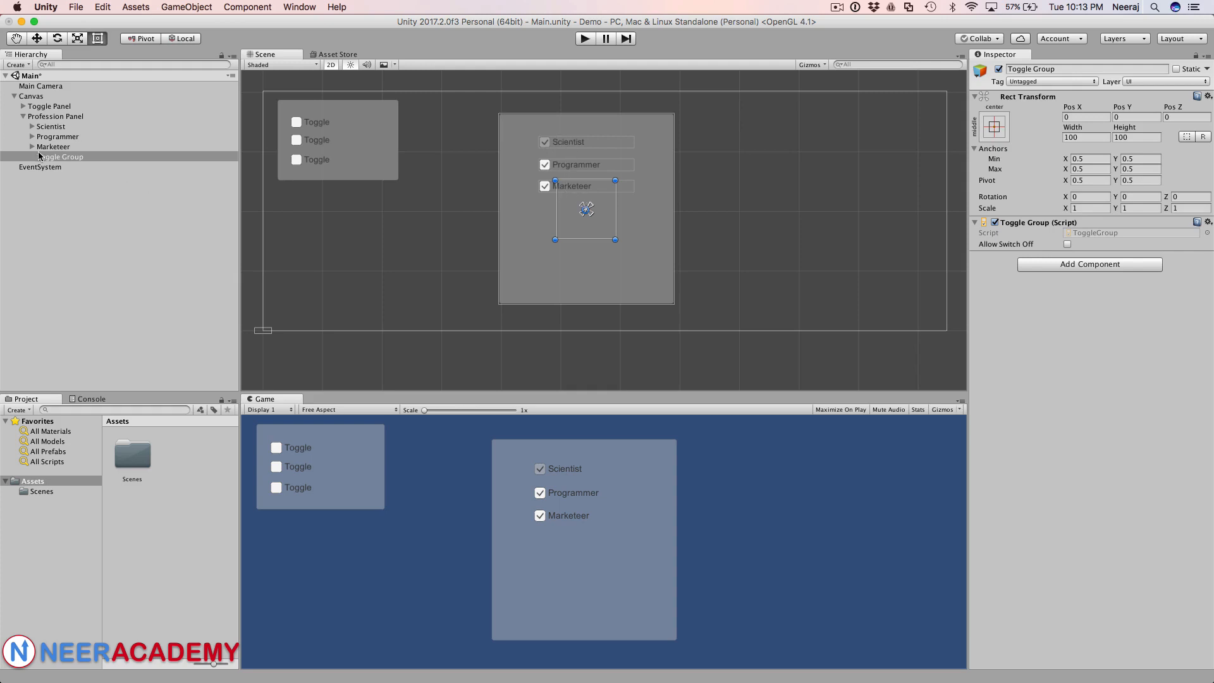
# Assign the Toggle Group object to the Group property of the Scientist toggle.
pyautogui.click(55, 127)
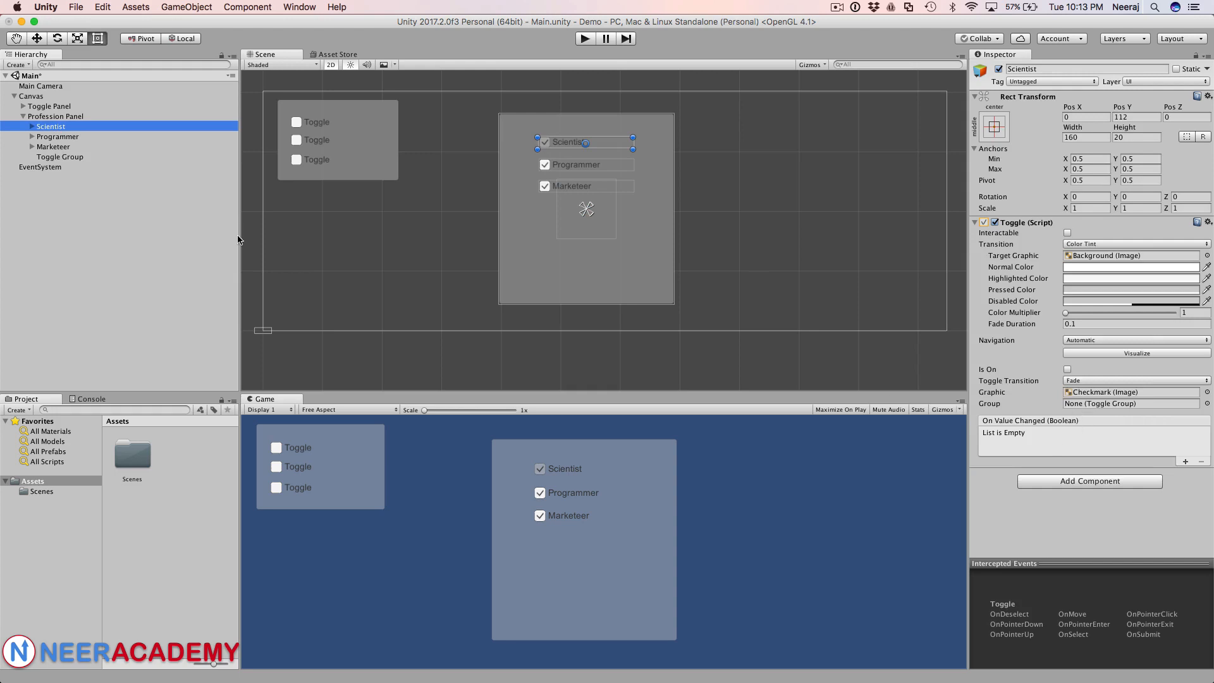
pyautogui.moveTo(60, 157); pyautogui.dragTo(1102, 402)
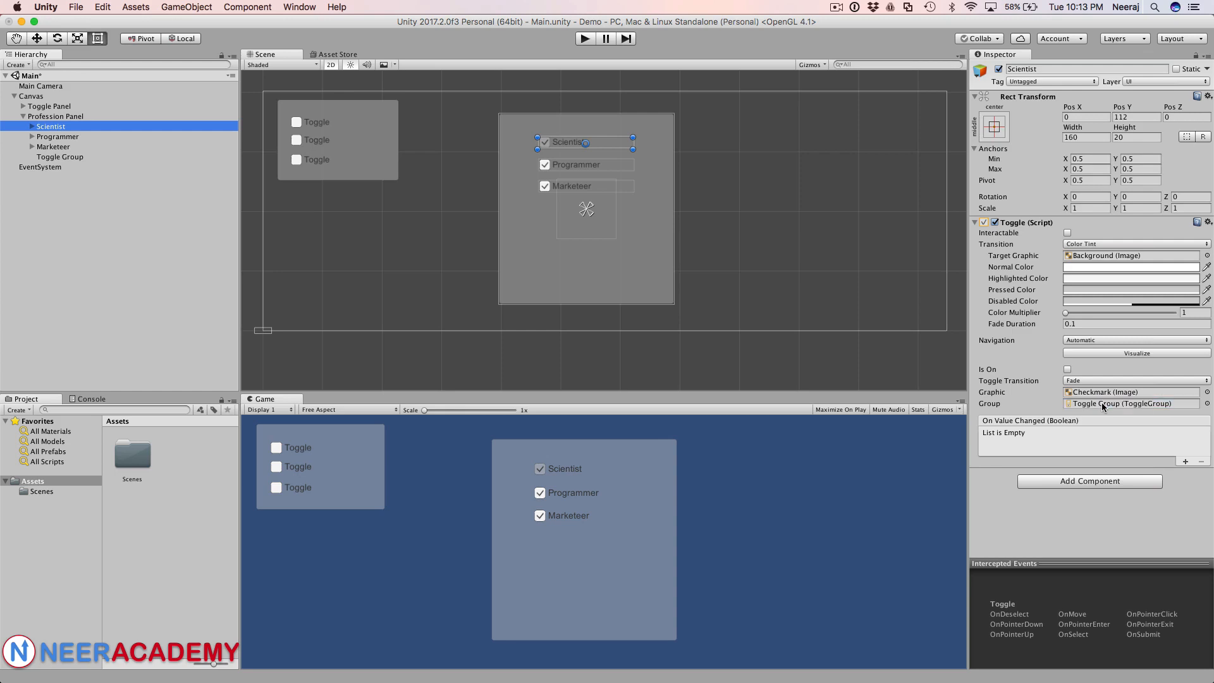
# Assign the Toggle Group object to the Group property of the Programmer and Marketeer toggles.
pyautogui.click(64, 138)
pyautogui.click(58, 159)
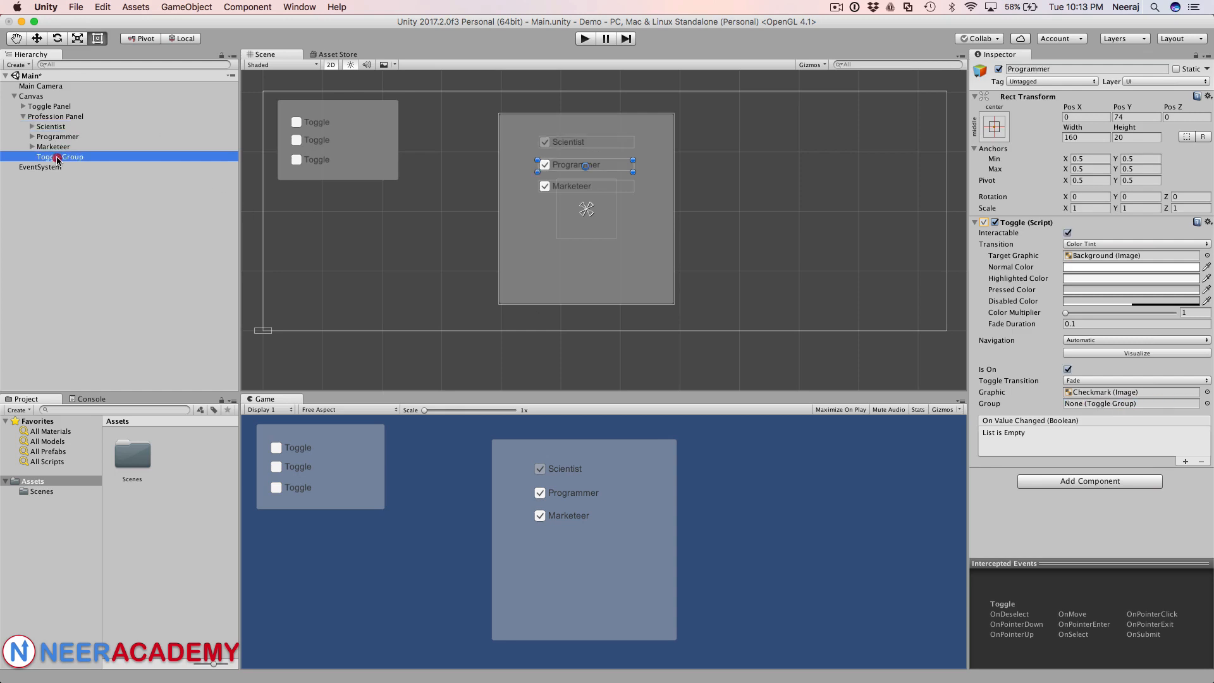
pyautogui.moveTo(58, 158); pyautogui.dragTo(1080, 408)
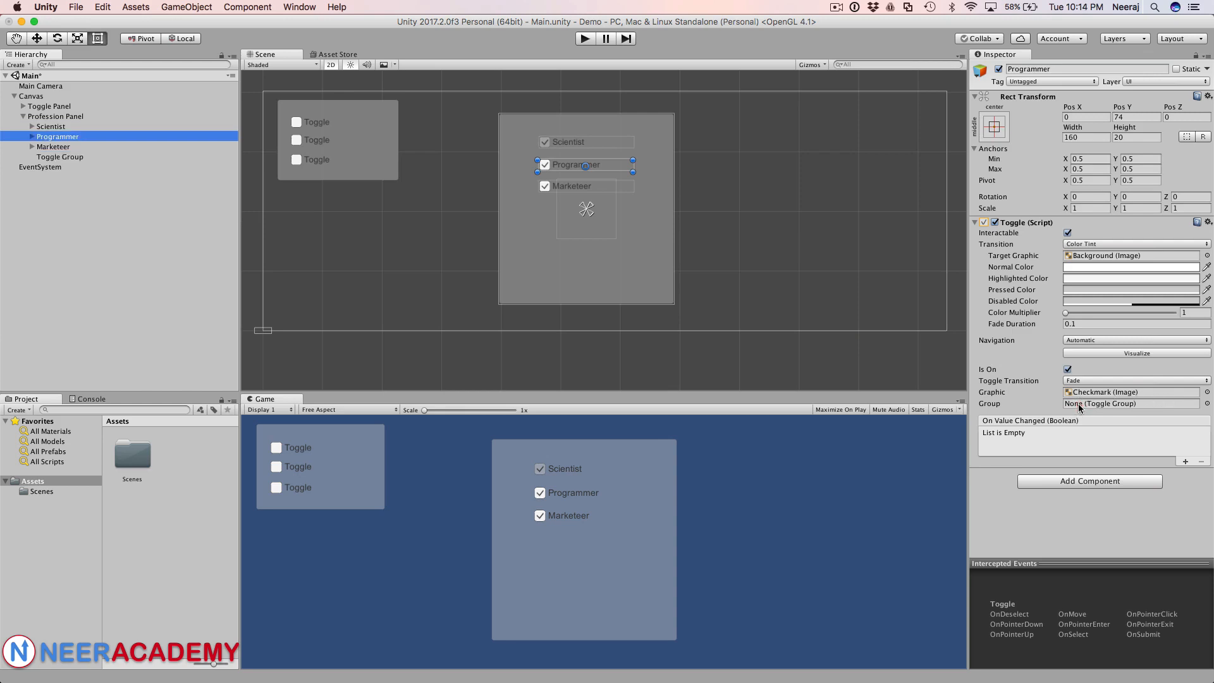
pyautogui.click(53, 148)
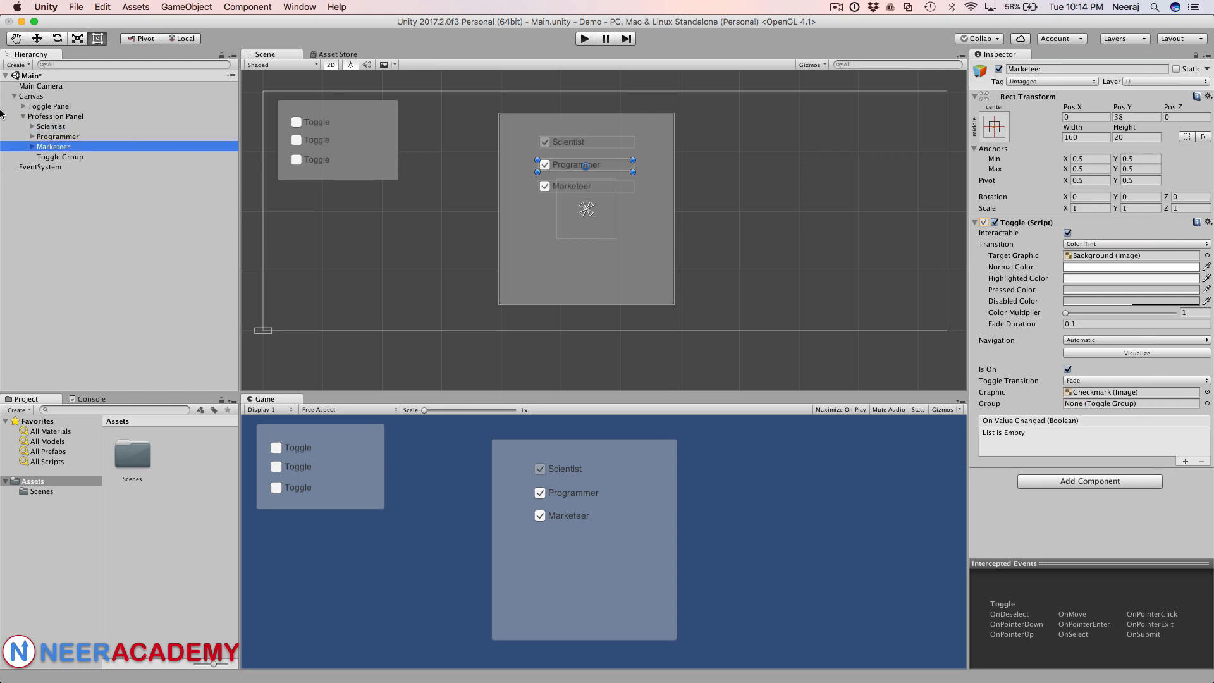
pyautogui.moveTo(43, 159); pyautogui.dragTo(1077, 408)
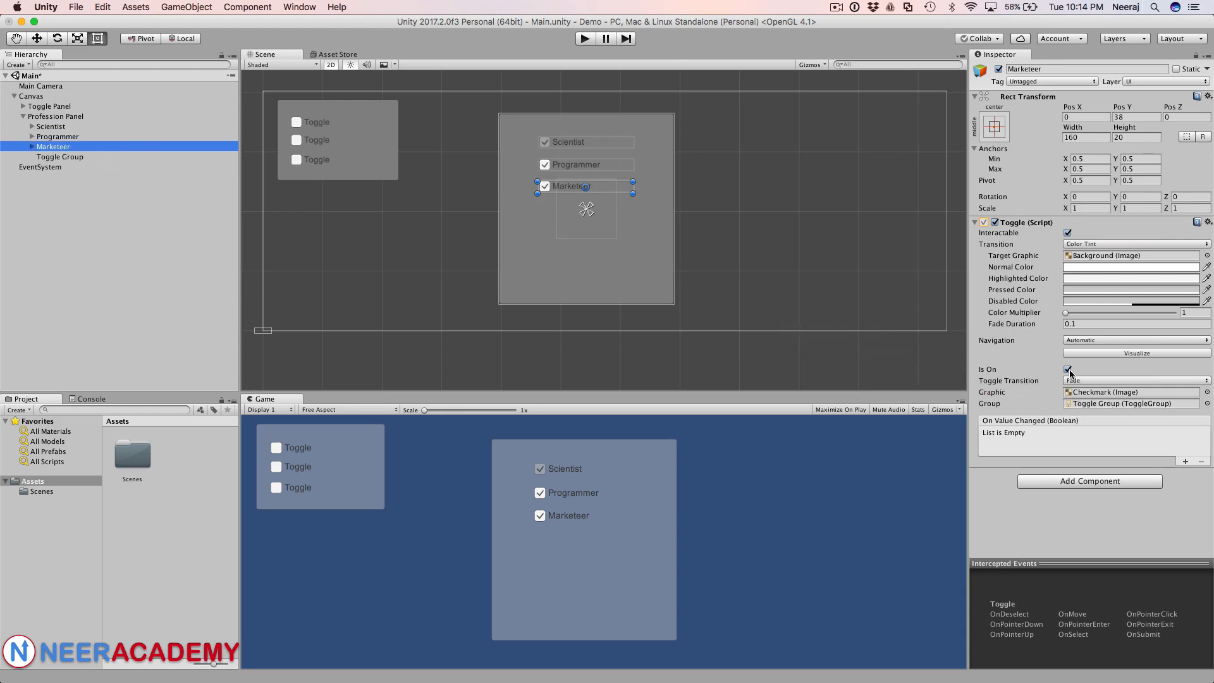
# Disable the Is On option of the Marketeer and Programmer toggles.
pyautogui.click(1068, 370)
pyautogui.click(54, 138)
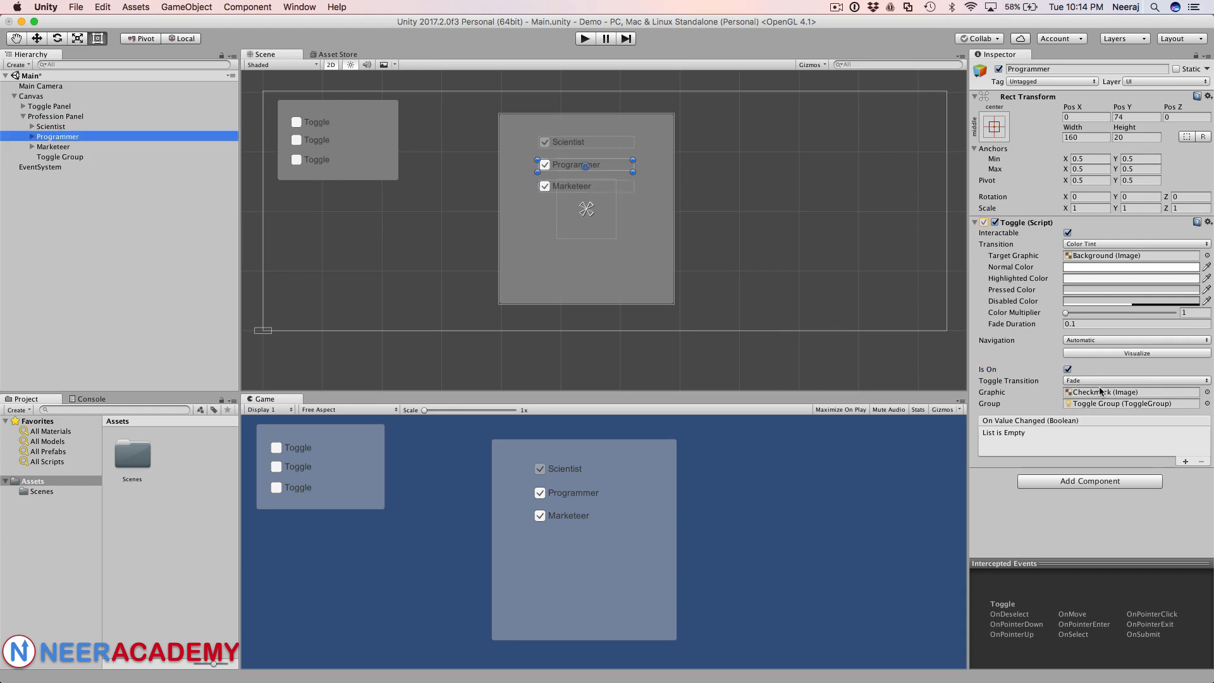
pyautogui.click(1068, 370)
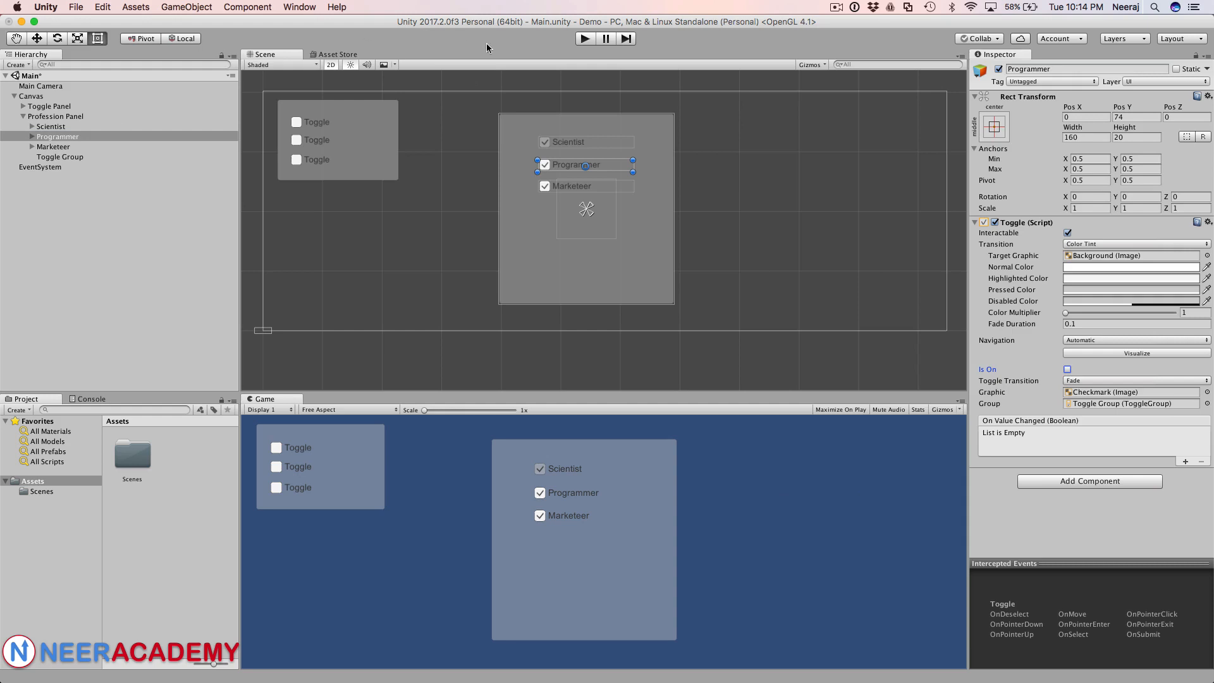
# Run the scene and test the Scientist, Programmer and Marketeer toggles in the game, with the Scientist object selected for inspection.
pyautogui.click(583, 39)
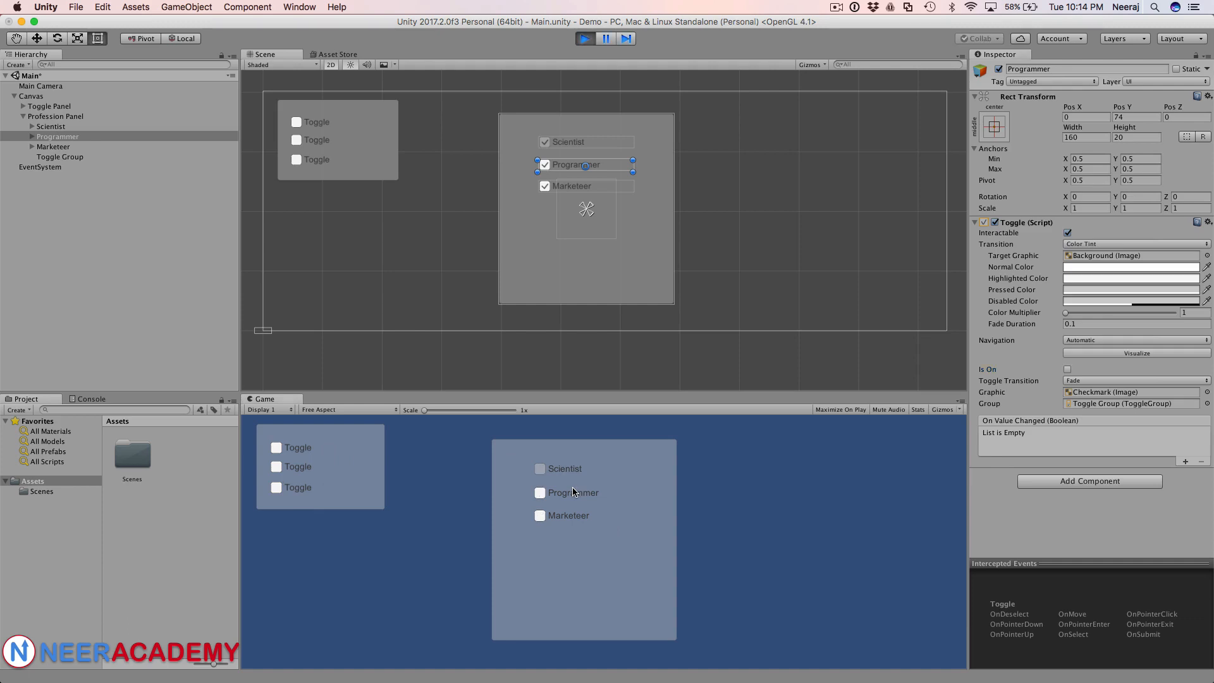
pyautogui.click(542, 470)
pyautogui.click(84, 126)
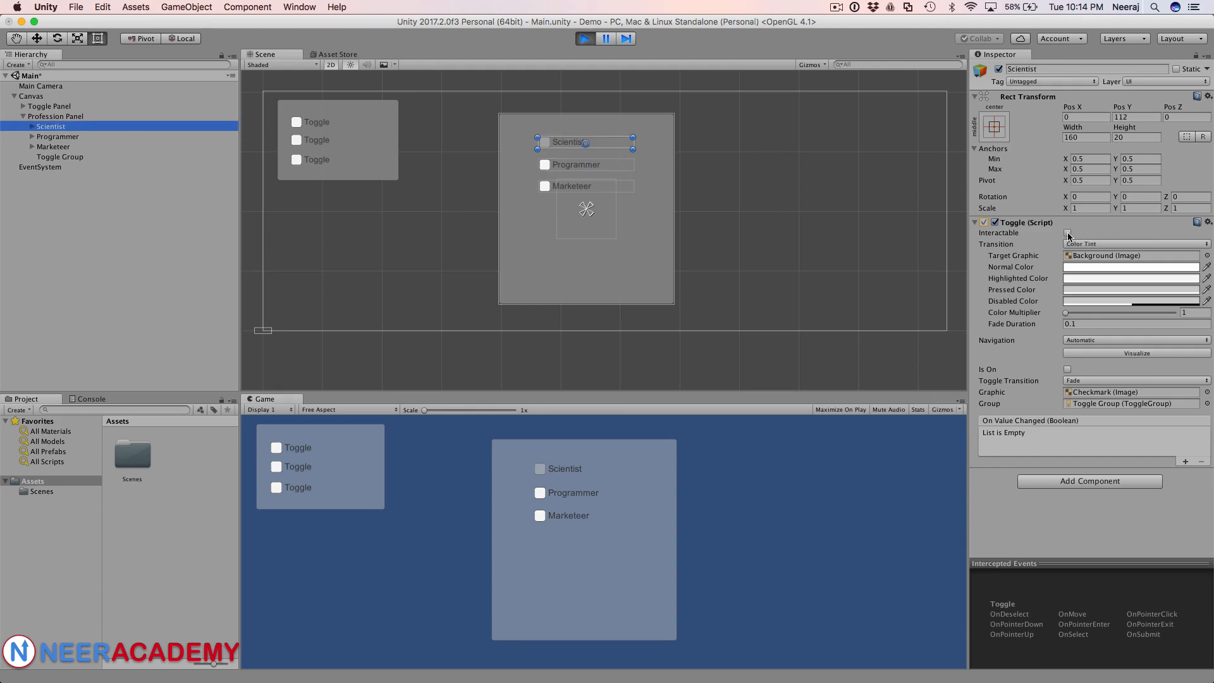
pyautogui.click(540, 494)
pyautogui.click(539, 493)
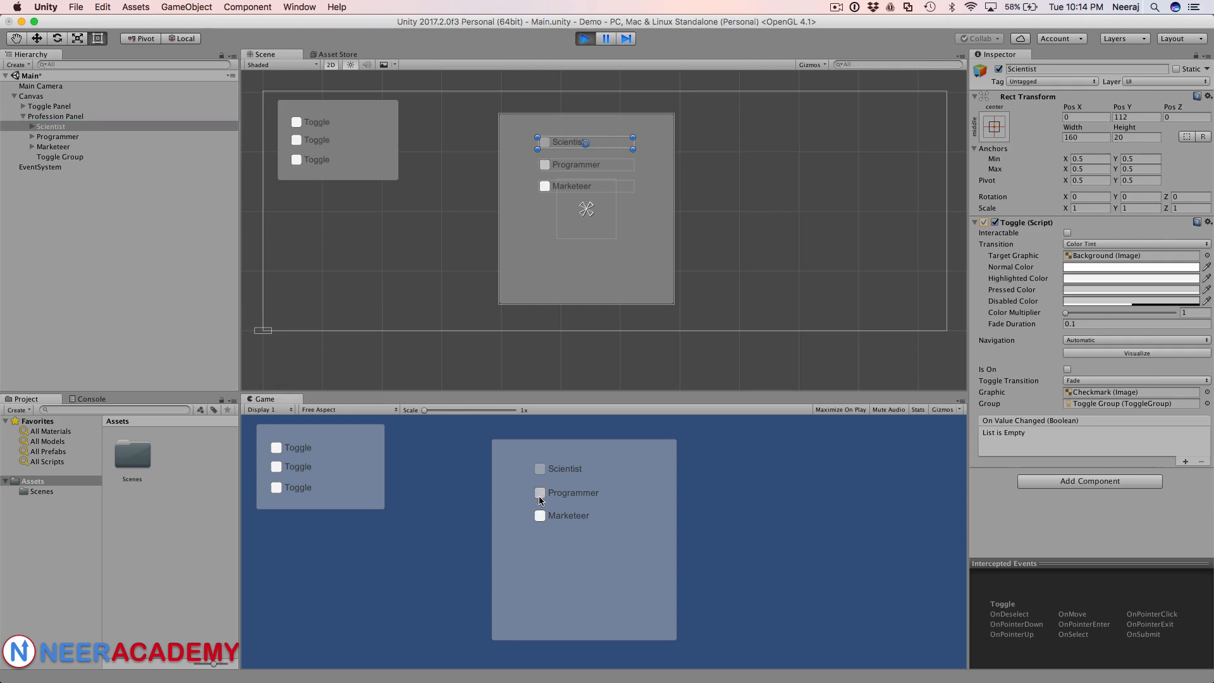
pyautogui.click(540, 516)
pyautogui.click(540, 495)
# Make the Scientist toggle Interactable in the running scene and test switching between Scientist and Programmer, ending on Scientist.
pyautogui.click(1068, 233)
pyautogui.click(542, 473)
pyautogui.click(541, 494)
pyautogui.click(540, 469)
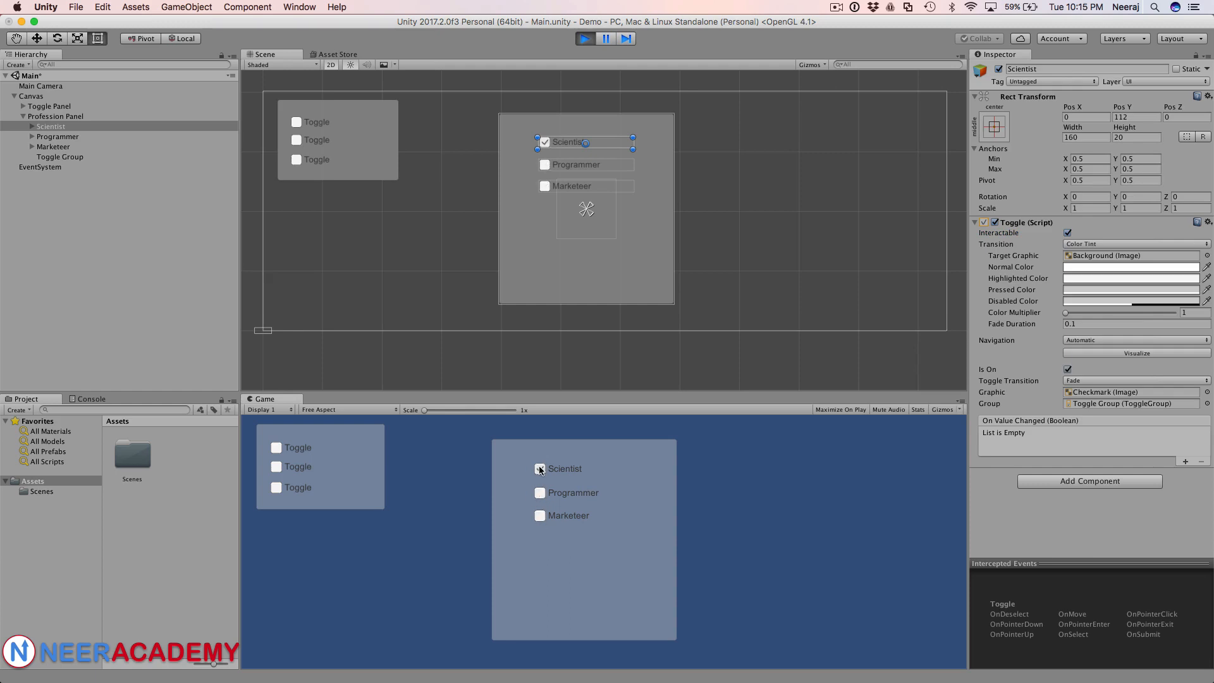